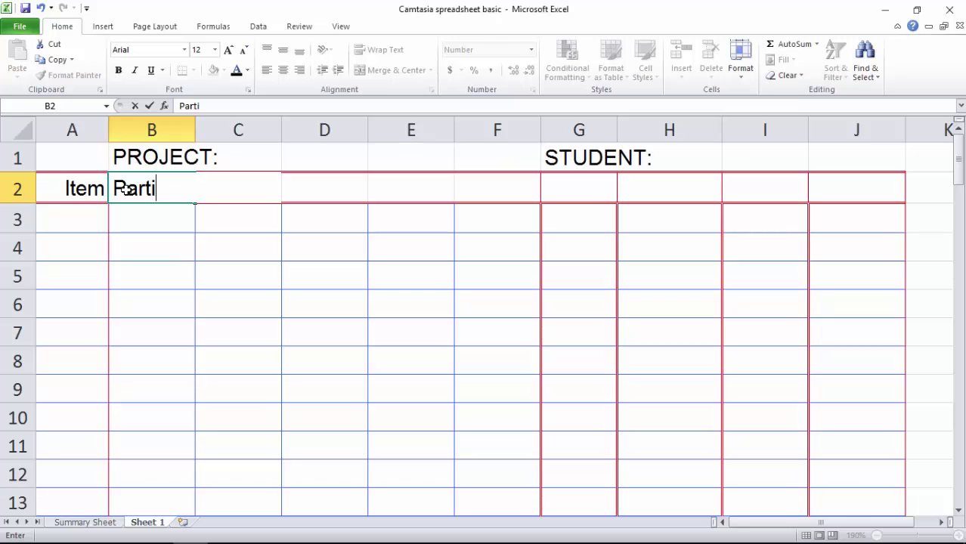
- Complete the heading in cell B2 so that it reads Particulars
{"action": "type", "text": "culars"}
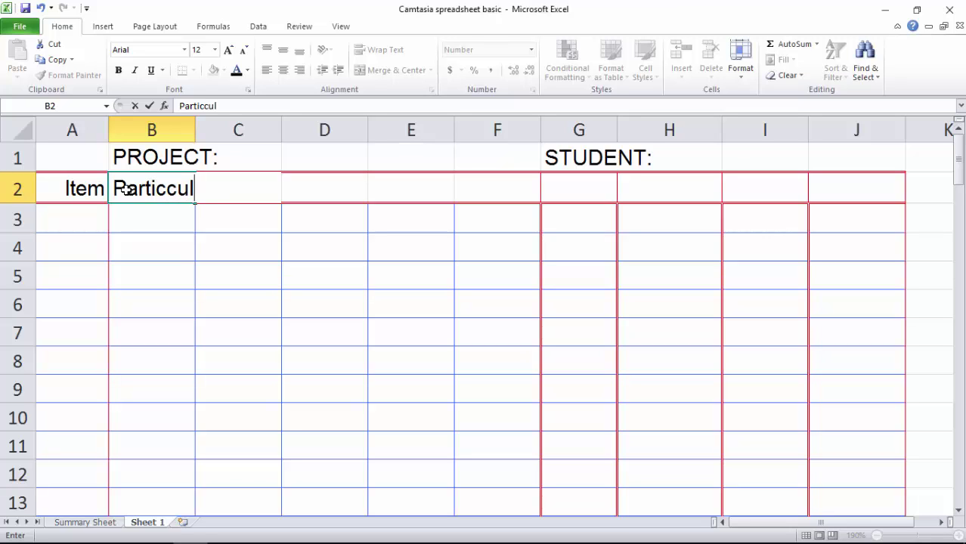
{"action": "left_click", "coordinate": [166, 190]}
{"action": "key", "text": "BackSpace"}
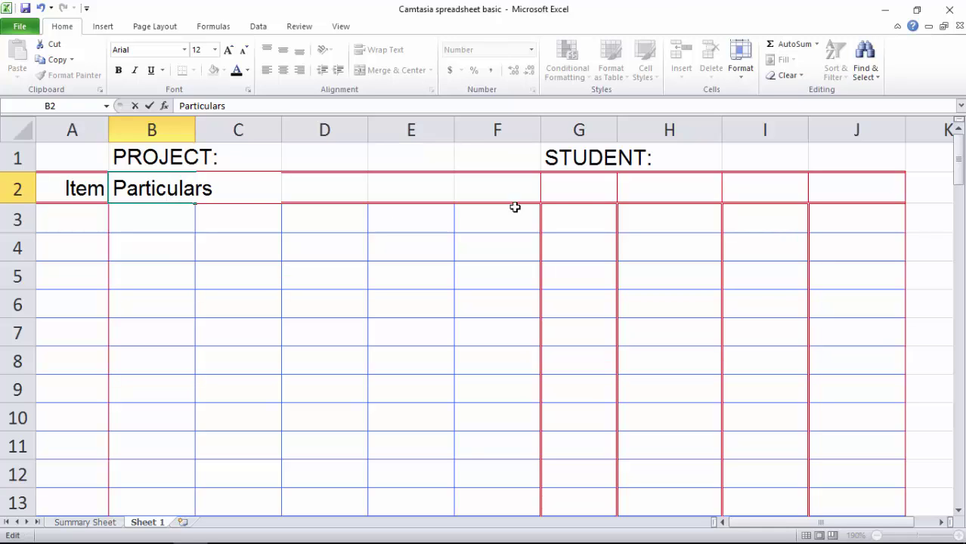
- Enter the column headings Unit, Quantity, Rate and Cost in cells G2 to J2
{"action": "left_click", "coordinate": [585, 184]}
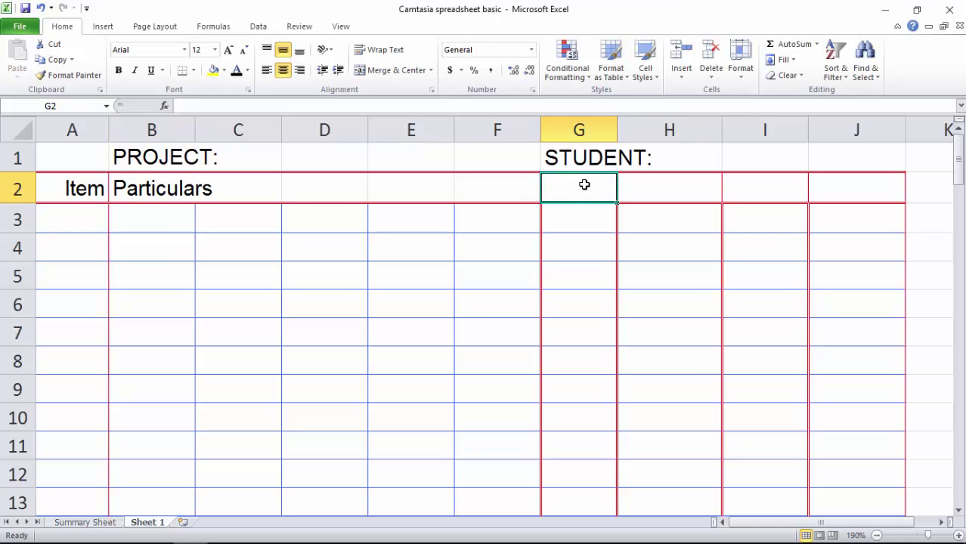
{"action": "type", "text": "Unit"}
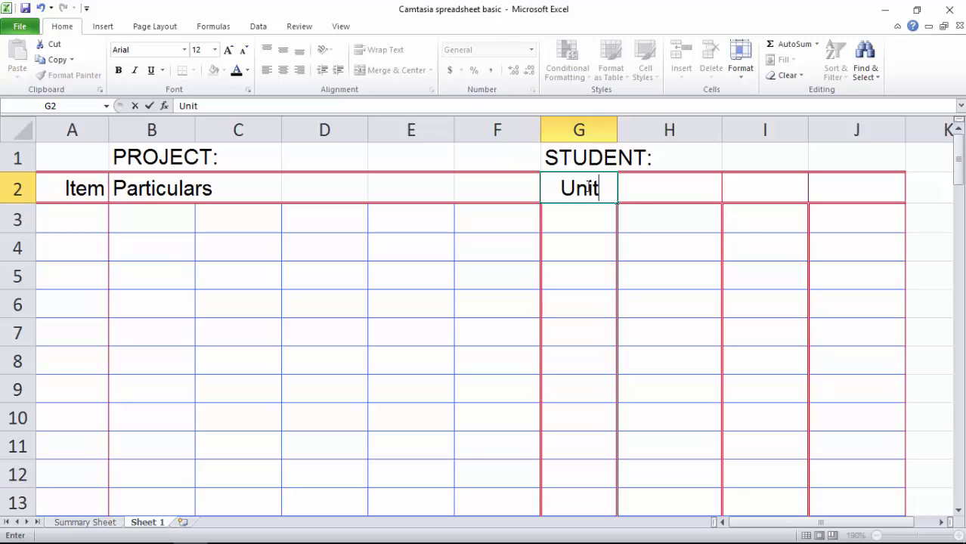
{"action": "left_click", "coordinate": [640, 189]}
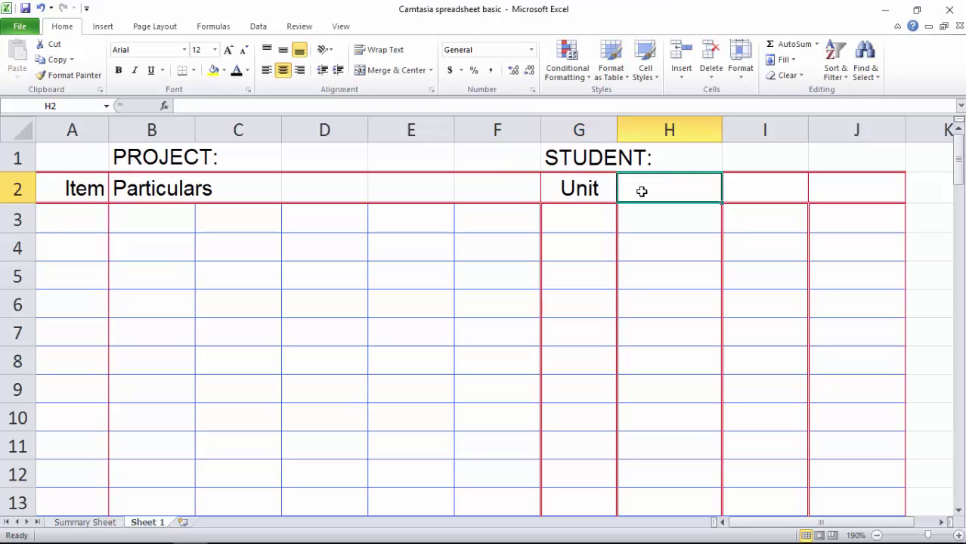
{"action": "type", "text": "Qua"}
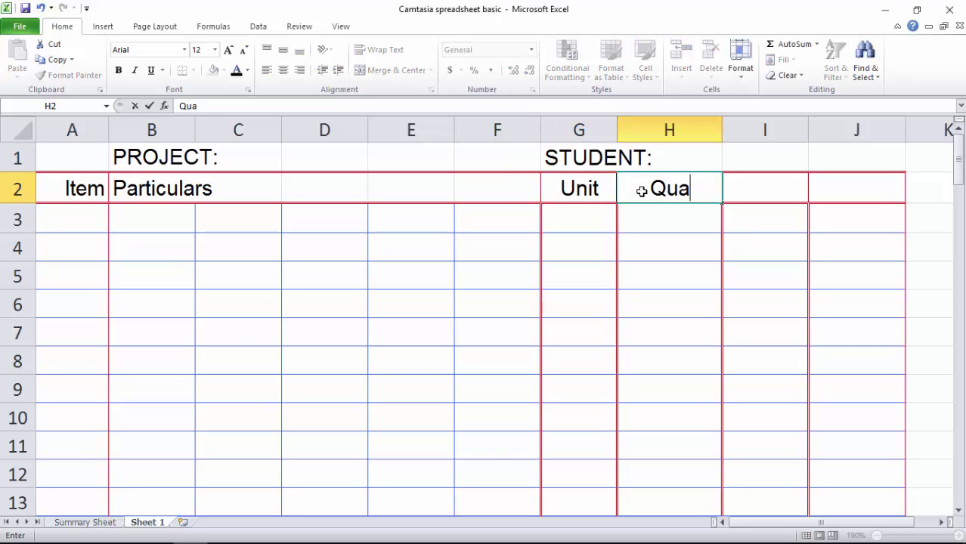
{"action": "type", "text": "ntity"}
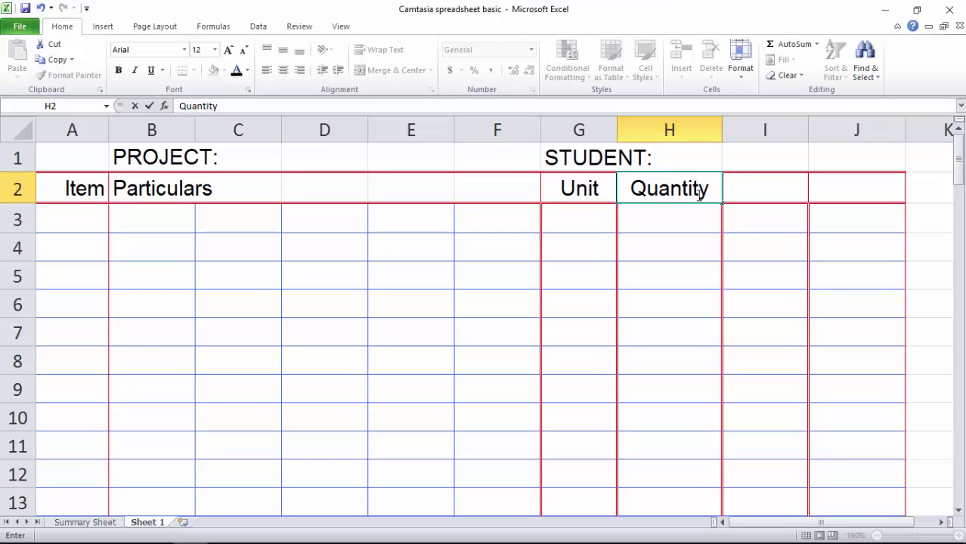
{"action": "left_click", "coordinate": [740, 192]}
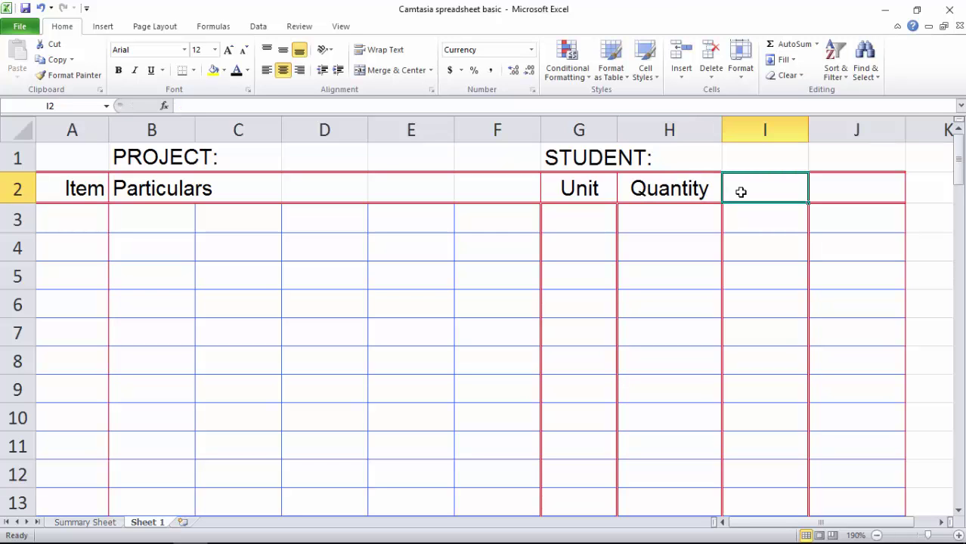
{"action": "type", "text": "Rate"}
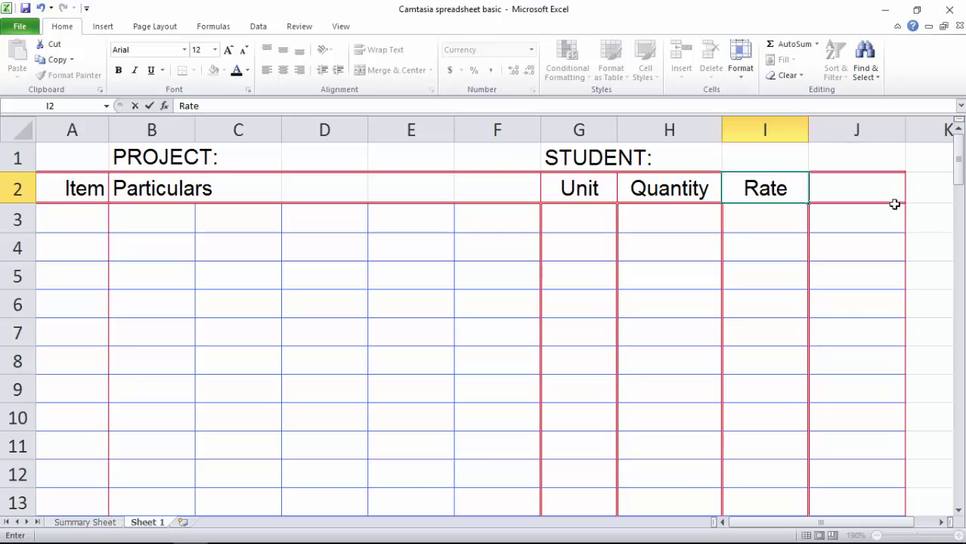
{"action": "left_click", "coordinate": [826, 189]}
{"action": "type", "text": "Cost"}
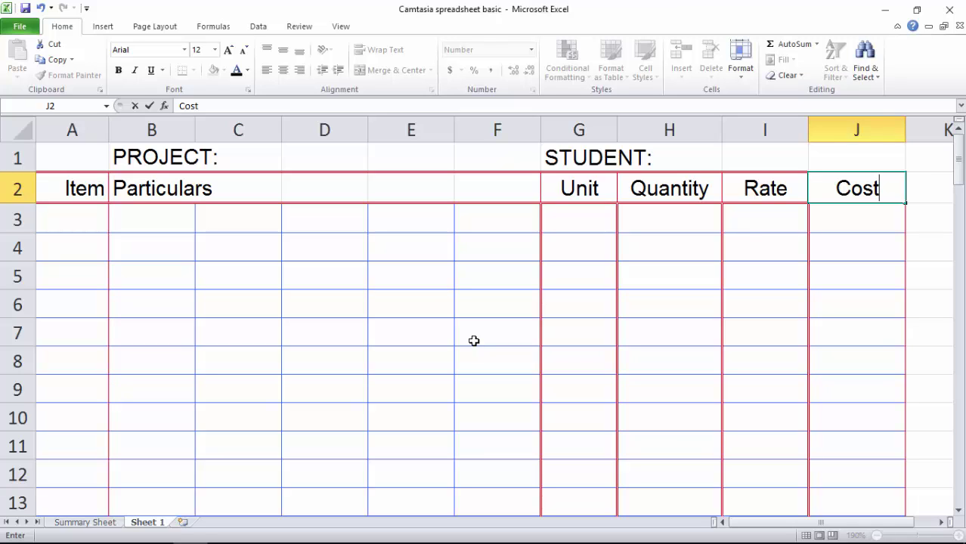
- Rename the worksheet Sheet 1 as Carpentry
{"action": "right_click", "coordinate": [150, 526]}
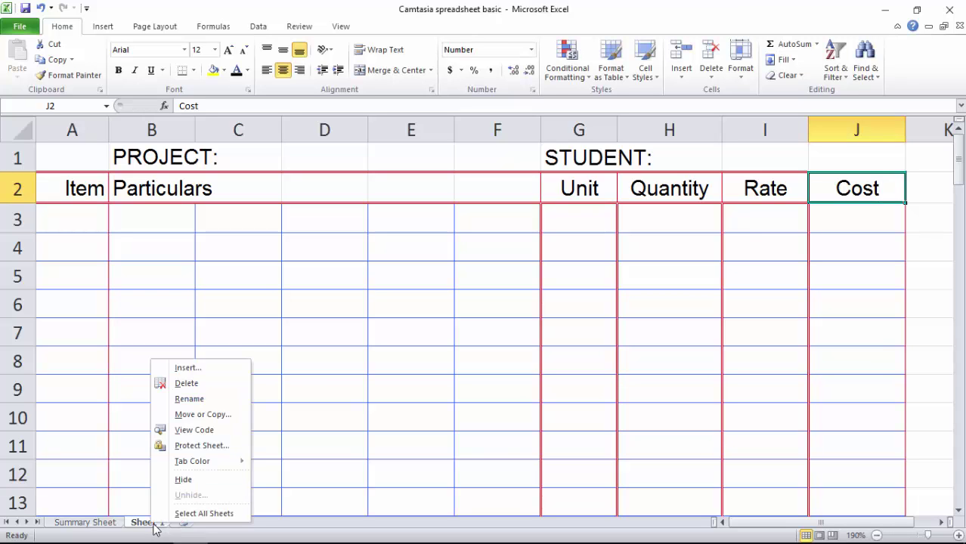
{"action": "left_click", "coordinate": [198, 399]}
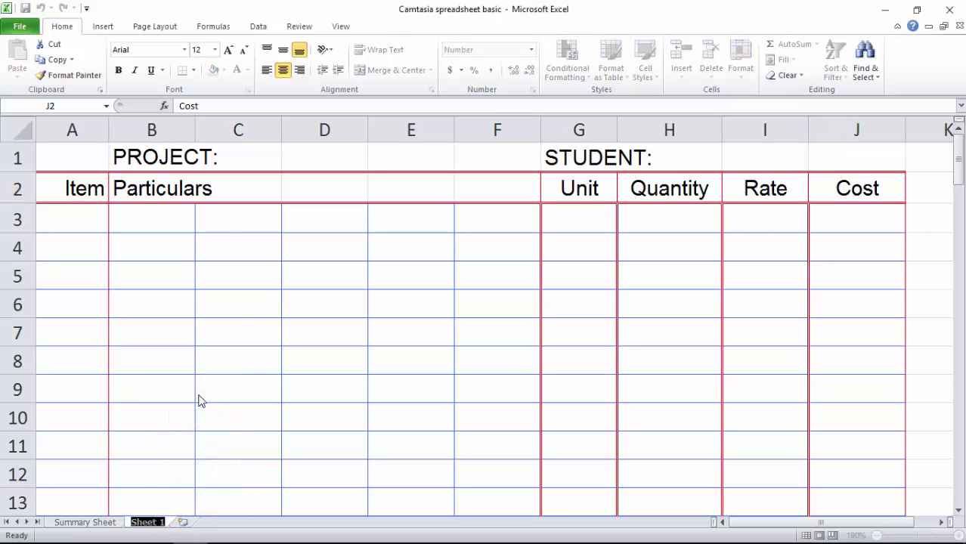
{"action": "type", "text": "C"}
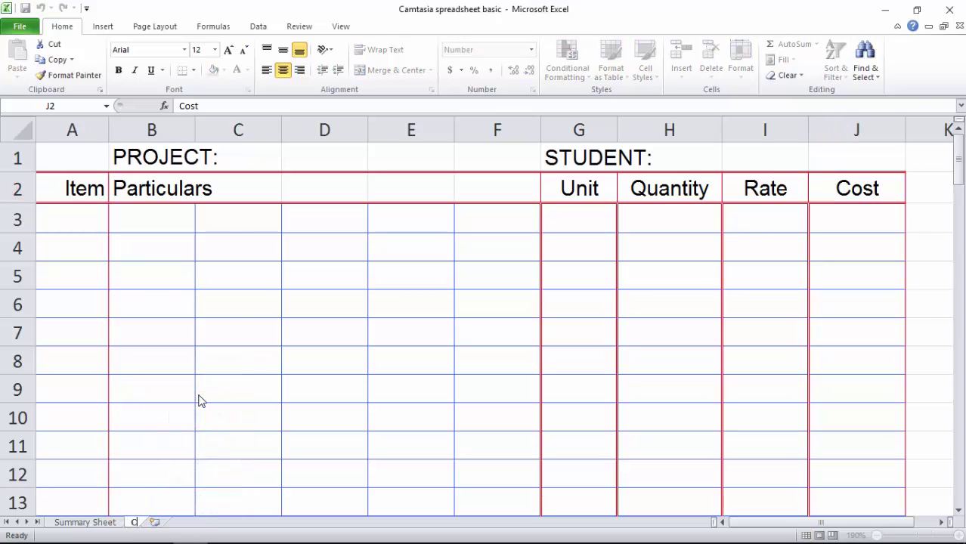
{"action": "type", "text": "arpentry"}
{"action": "left_click", "coordinate": [220, 467]}
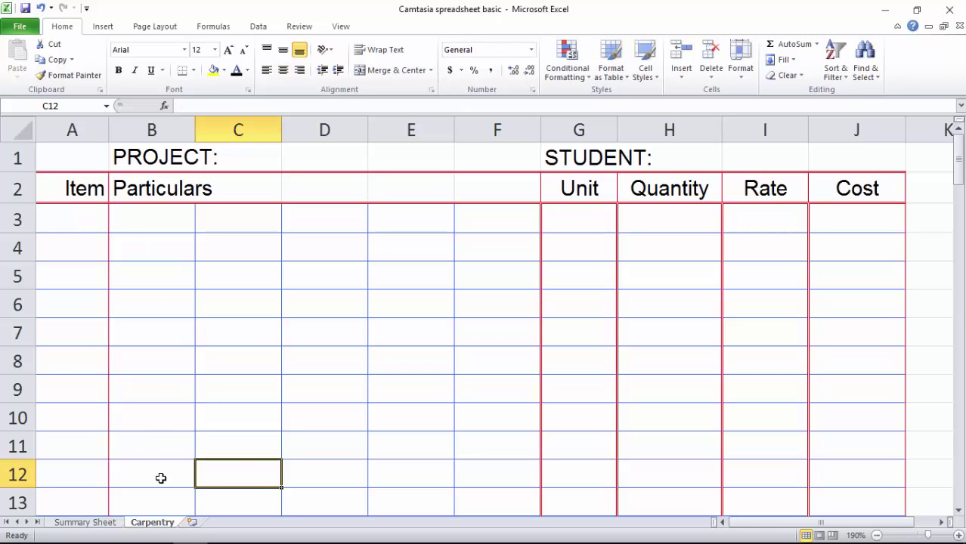
- Add two new blank worksheets after the Carpentry sheet
{"action": "left_click", "coordinate": [192, 523]}
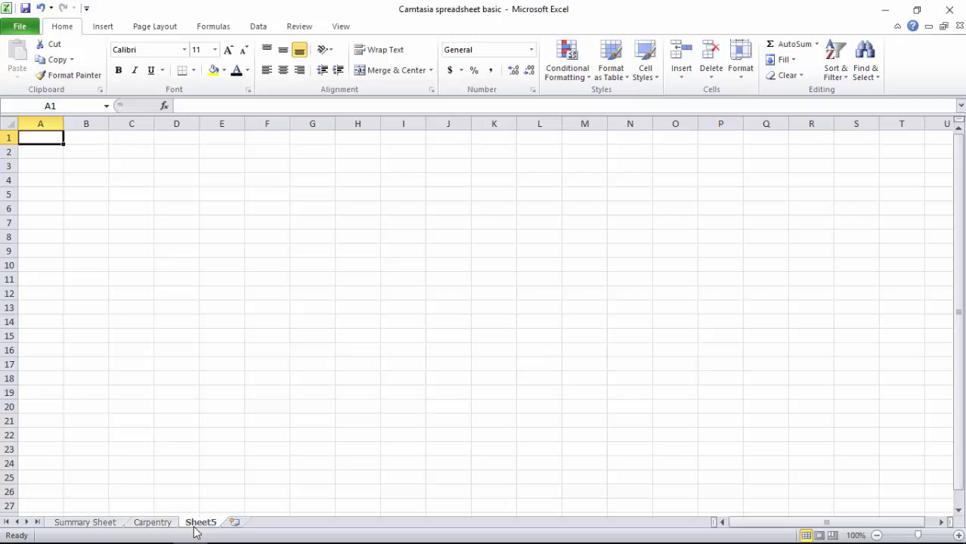
{"action": "left_click", "coordinate": [153, 523]}
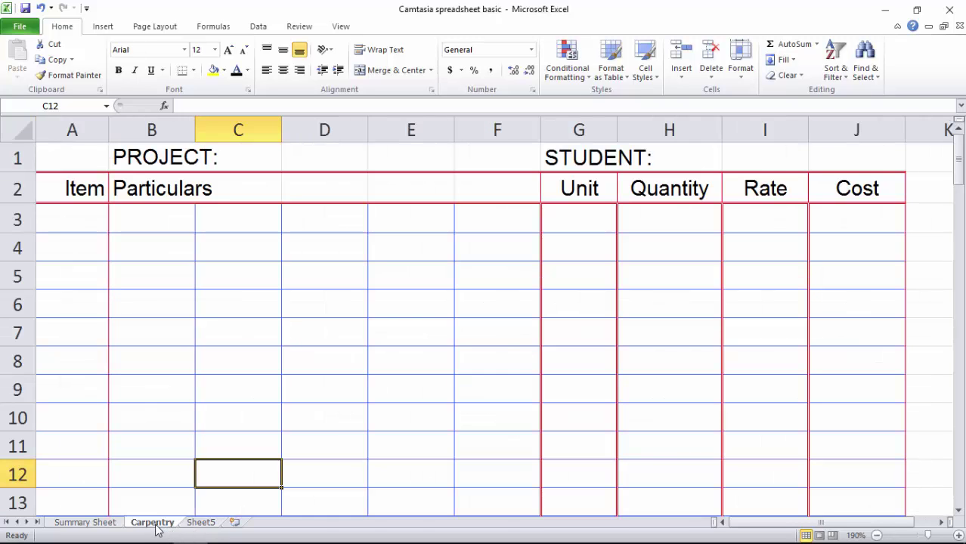
{"action": "left_click", "coordinate": [234, 523]}
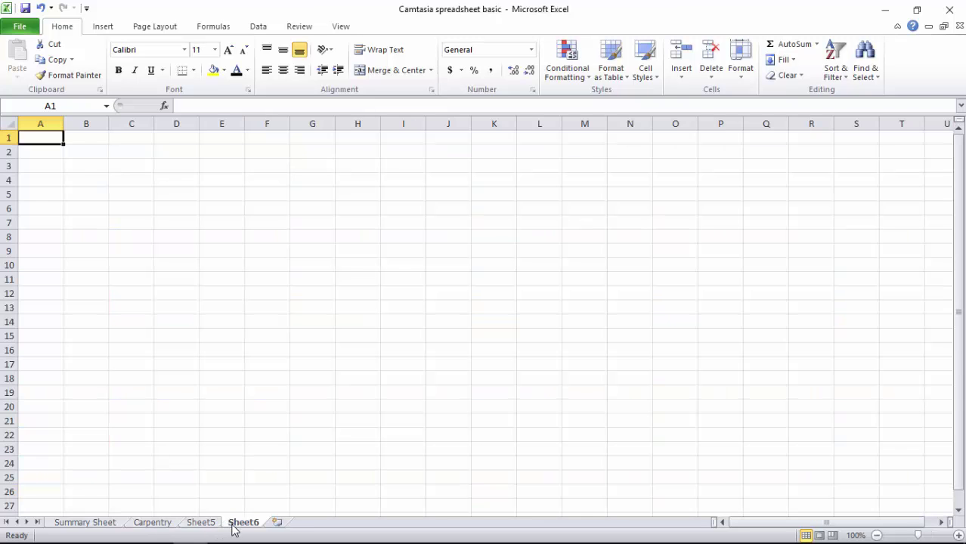
{"action": "left_click", "coordinate": [193, 523]}
- Copy the whole ruled table, cells A1 to J47, on the Carpentry sheet
{"action": "left_click", "coordinate": [163, 523]}
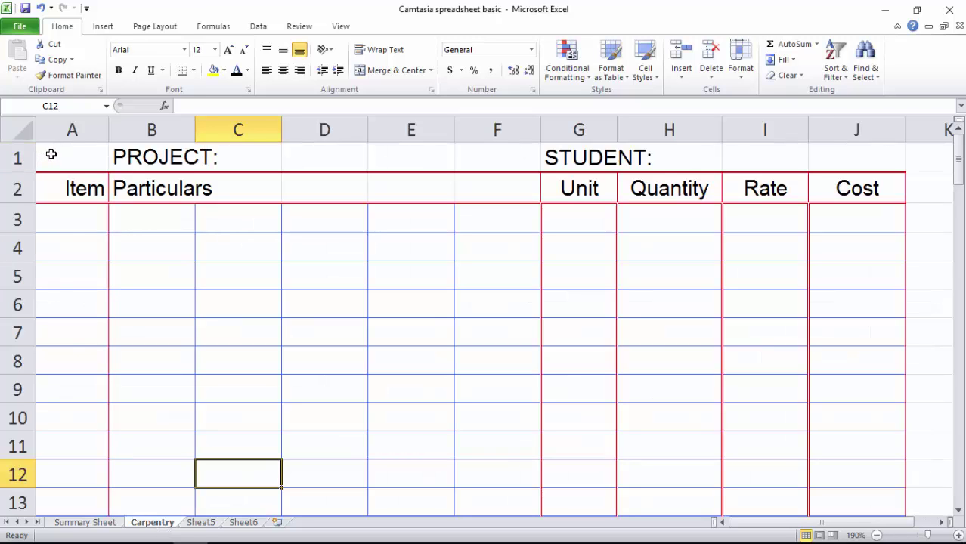
{"action": "left_click_drag", "start_coordinate": [52, 151], "coordinate": [81, 154]}
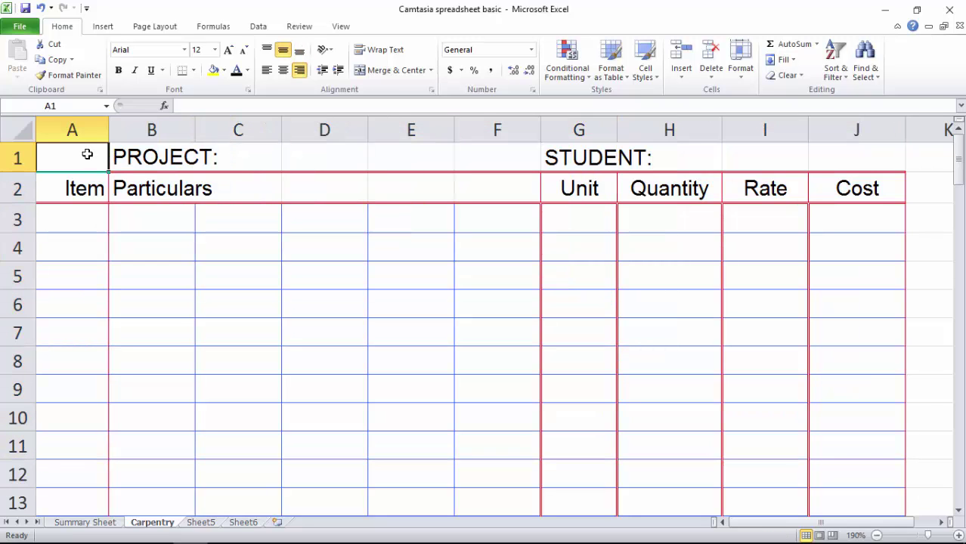
{"action": "left_click_drag", "start_coordinate": [77, 151], "coordinate": [865, 501]}
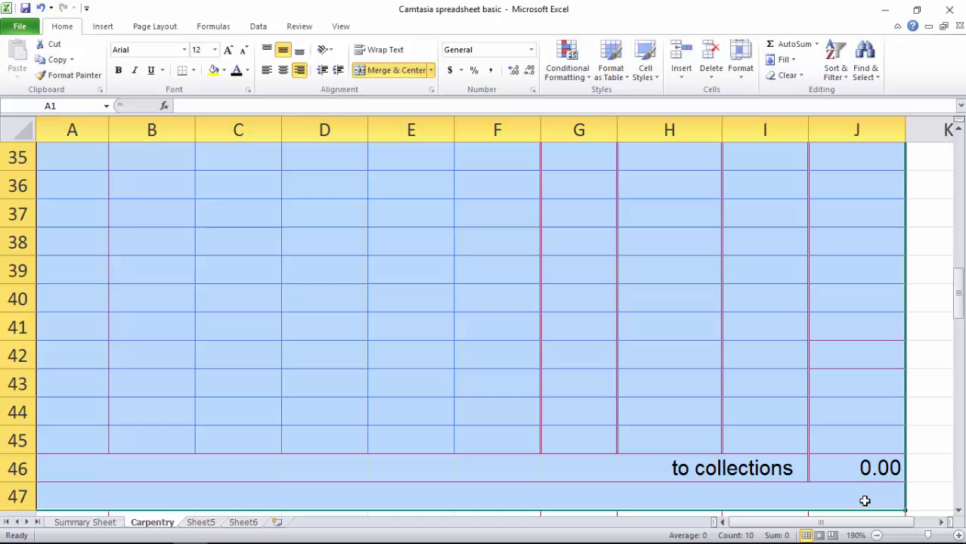
{"action": "right_click", "coordinate": [865, 501]}
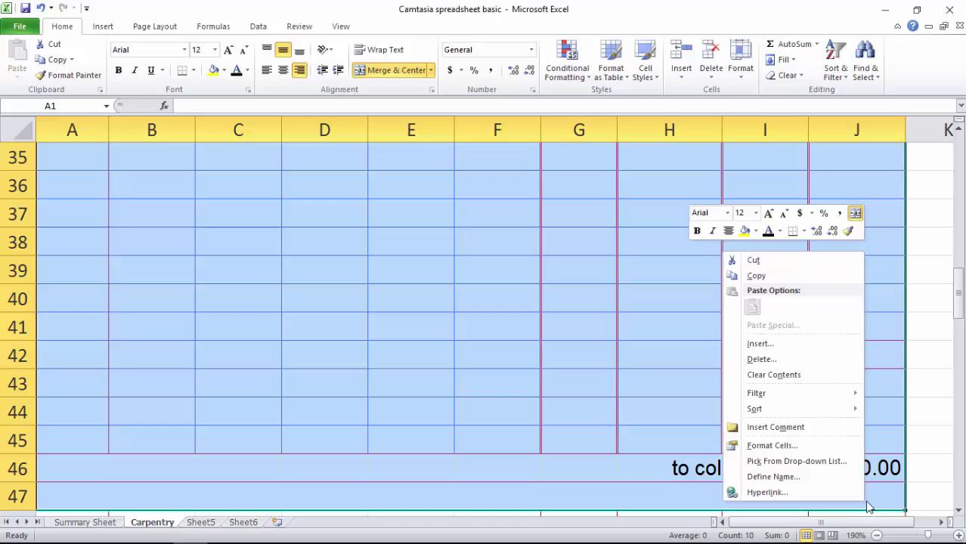
{"action": "left_click", "coordinate": [755, 276]}
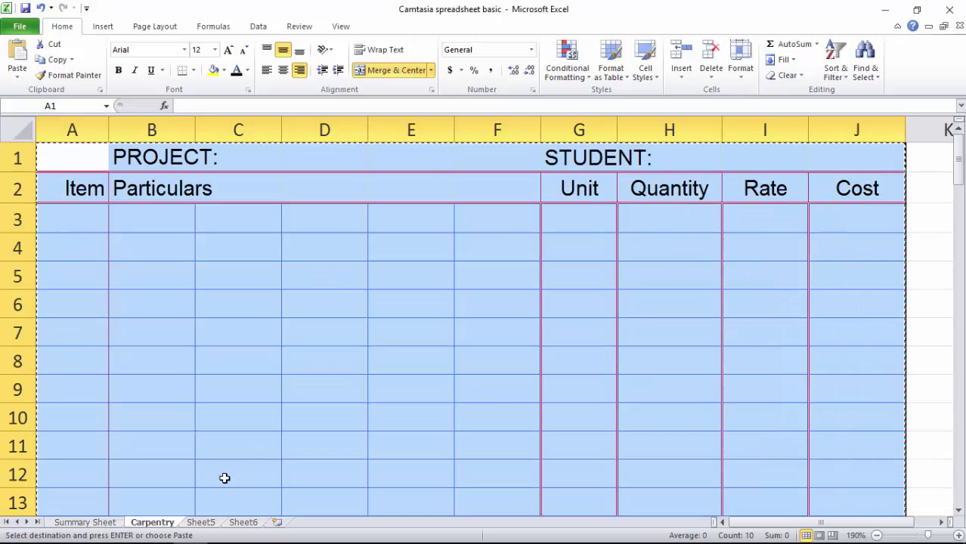
- Paste the copied table into the blank Sheet5, starting at cell A1
{"action": "left_click", "coordinate": [202, 522]}
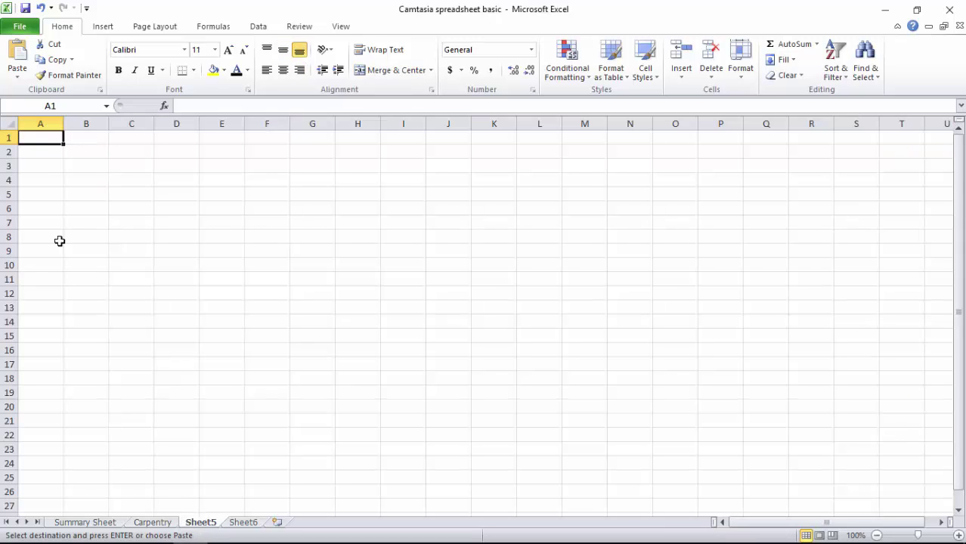
{"action": "right_click", "coordinate": [37, 139]}
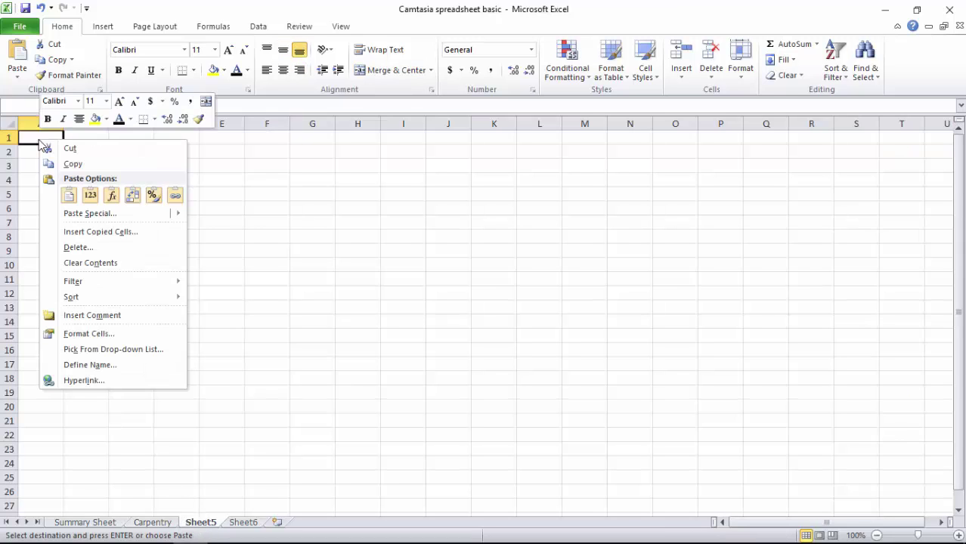
{"action": "left_click", "coordinate": [69, 195]}
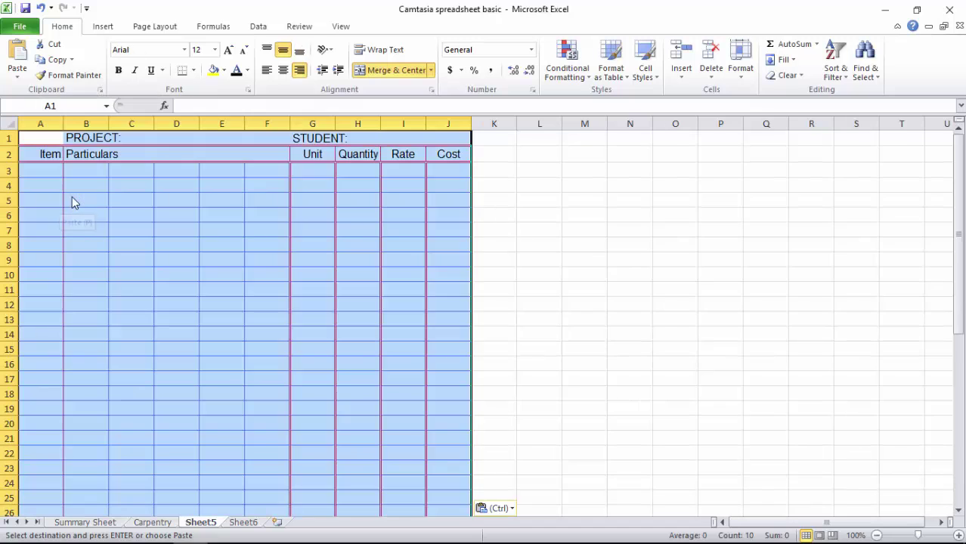
{"action": "left_click", "coordinate": [539, 296]}
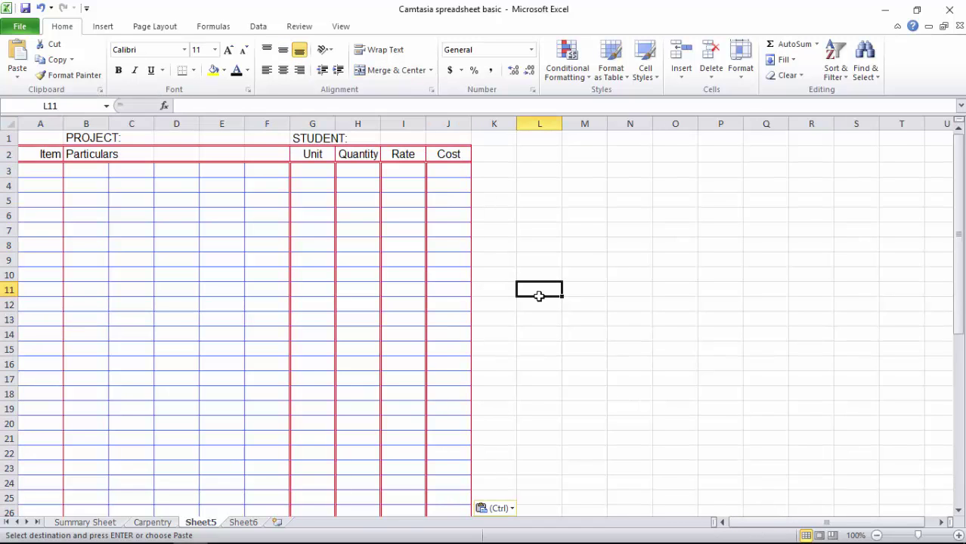
- Rename the worksheet Sheet5 as Excavation
{"action": "left_click", "coordinate": [155, 524]}
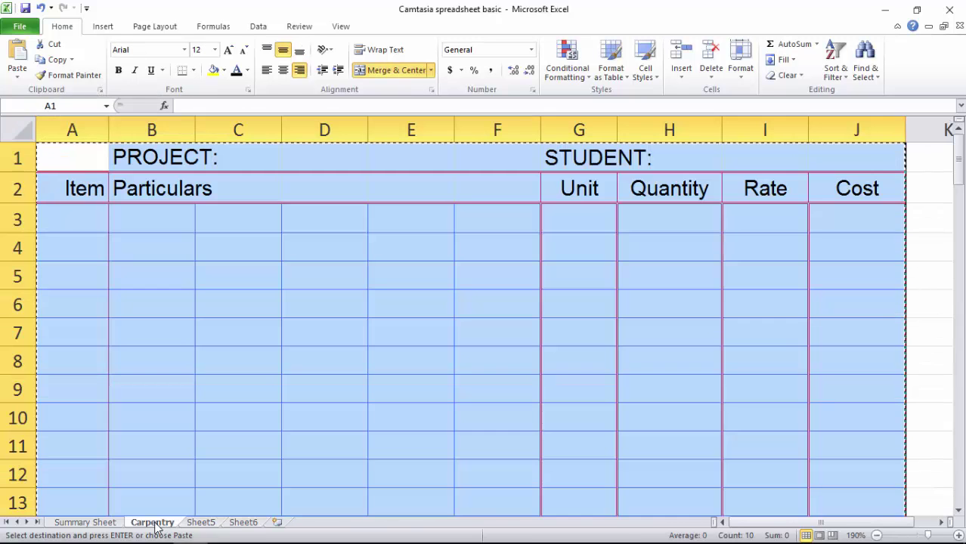
{"action": "left_click", "coordinate": [201, 529]}
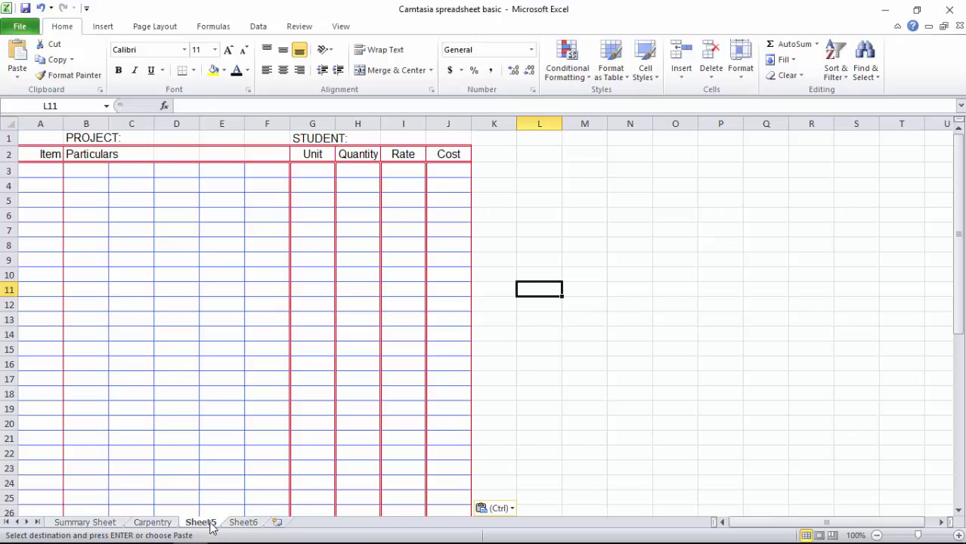
{"action": "right_click", "coordinate": [211, 524]}
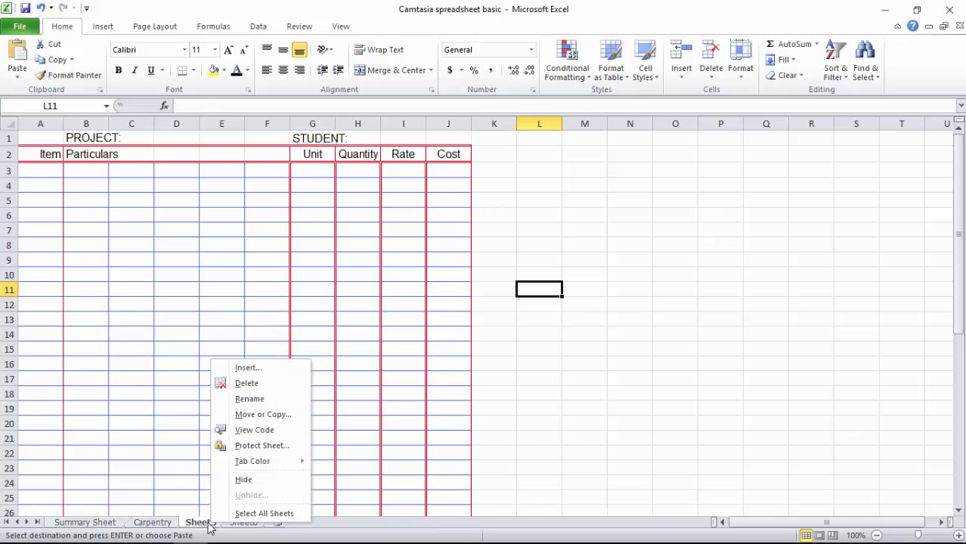
{"action": "left_click", "coordinate": [250, 400]}
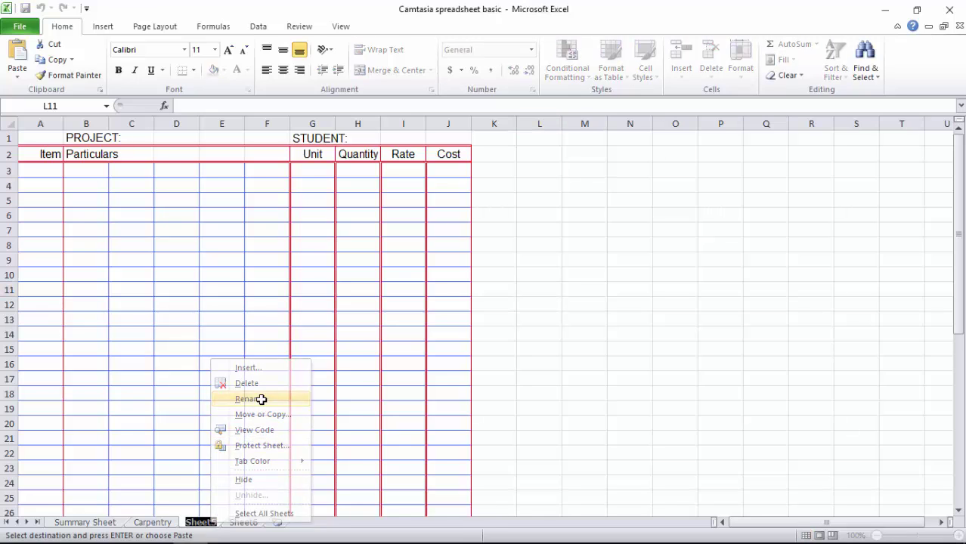
{"action": "type", "text": "Excava"}
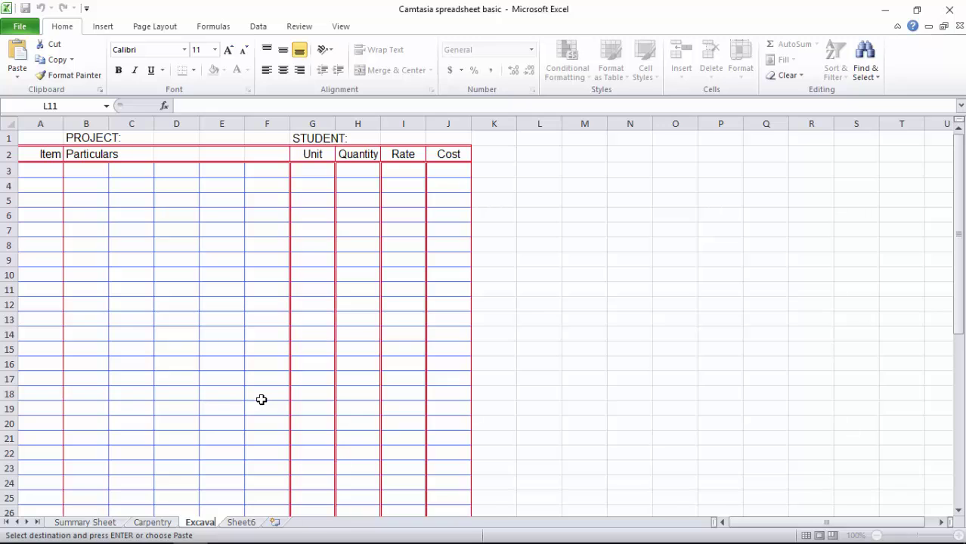
{"action": "type", "text": "tion"}
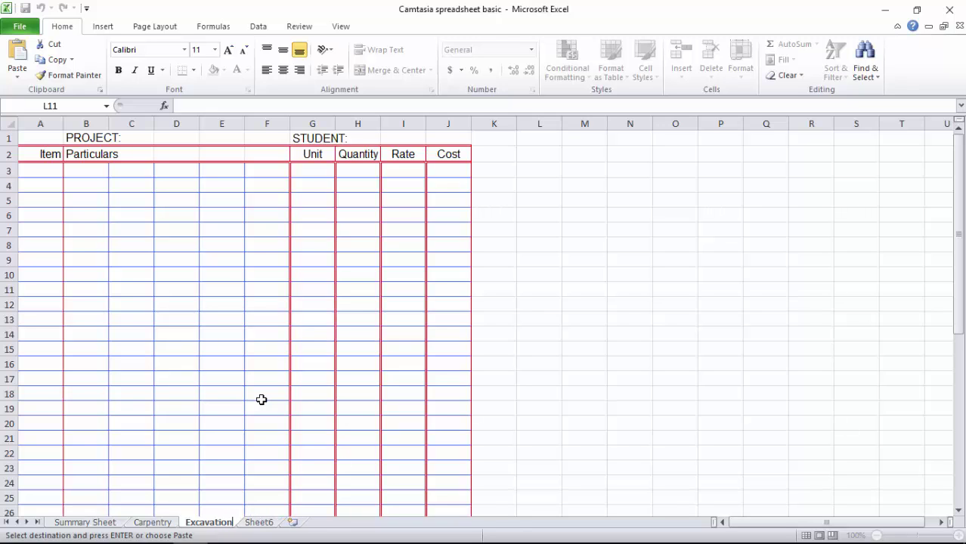
{"action": "left_click", "coordinate": [251, 438]}
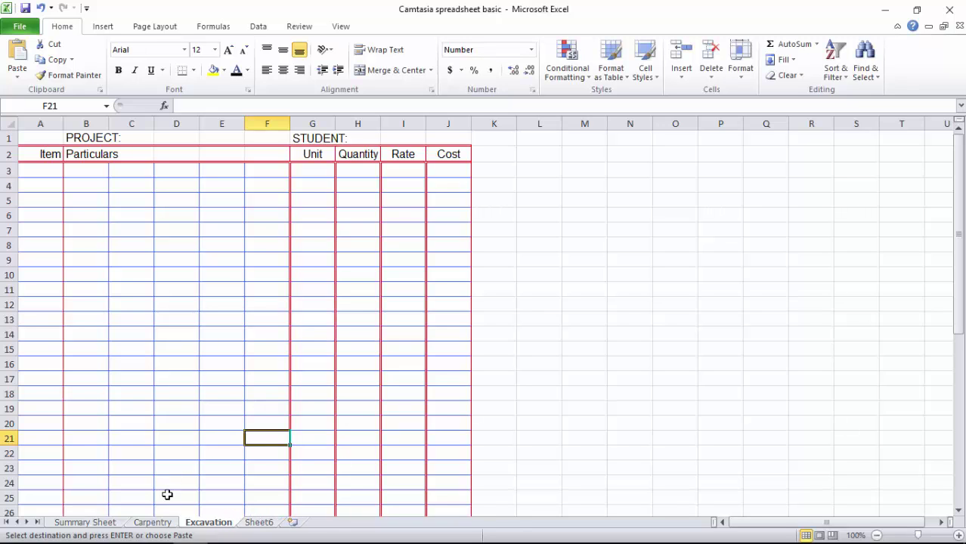
- Clear the copy selection on the Carpentry sheet and return to the Excavation sheet
{"action": "left_click", "coordinate": [158, 522]}
{"action": "key", "text": "ctrl+v"}
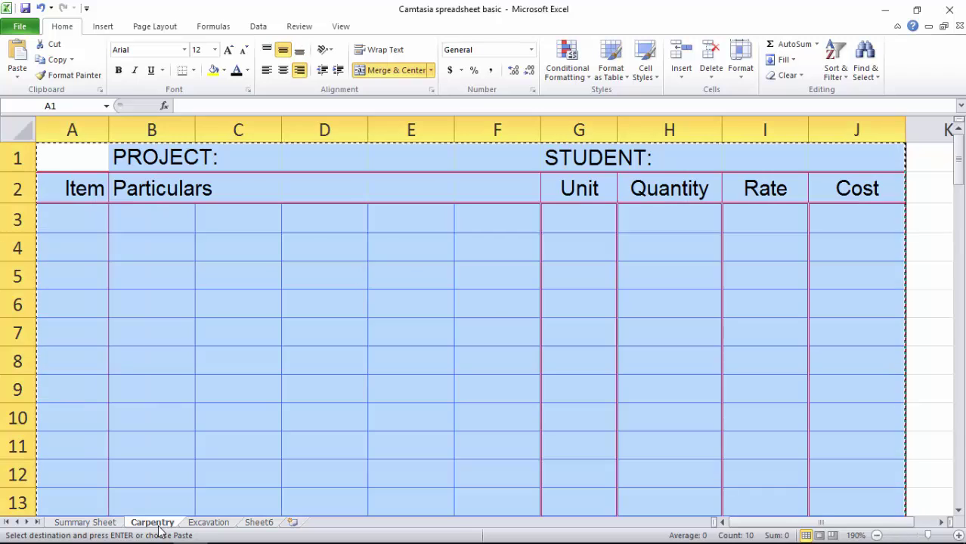
{"action": "double_click", "coordinate": [235, 471]}
{"action": "left_click", "coordinate": [209, 523]}
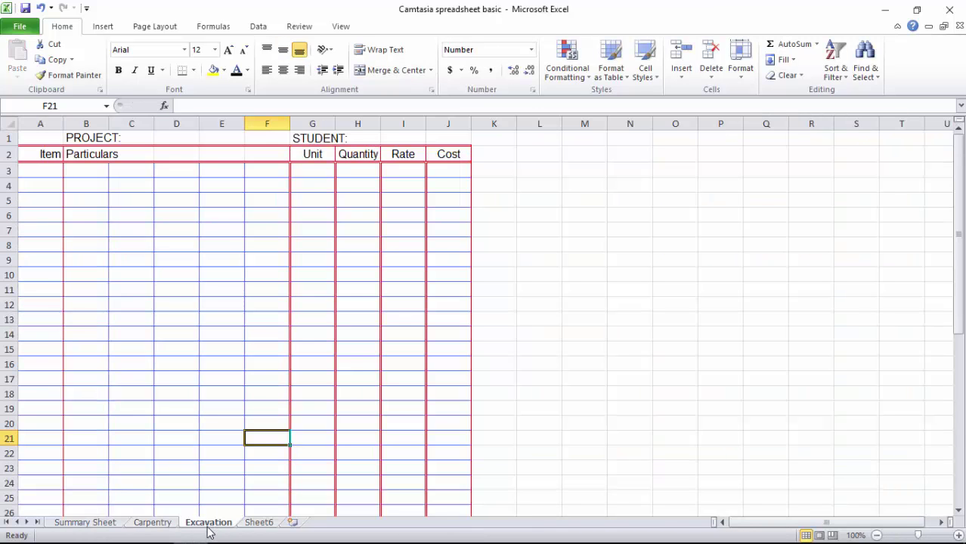
- Number the first item 1 in cell A3 of the Carpentry sheet
{"action": "left_click", "coordinate": [262, 525]}
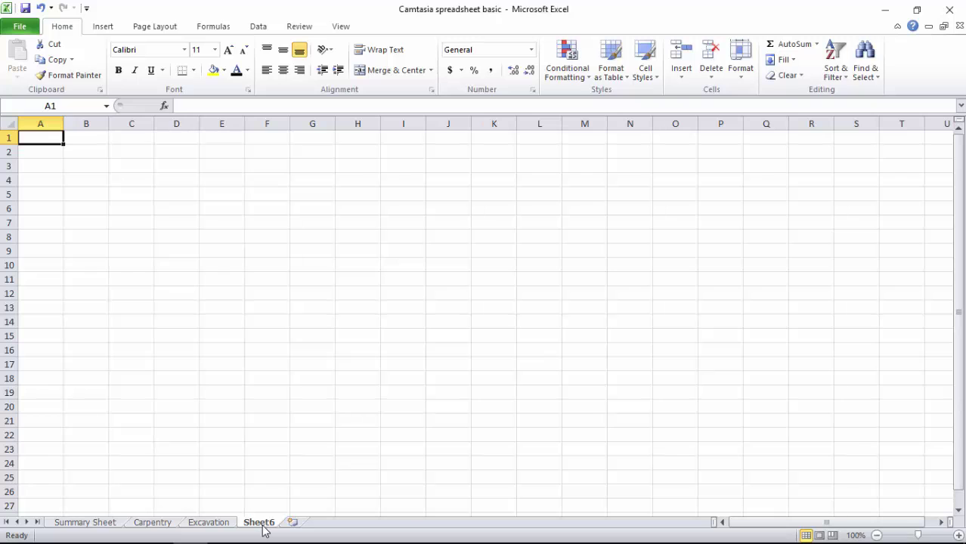
{"action": "left_click", "coordinate": [150, 526]}
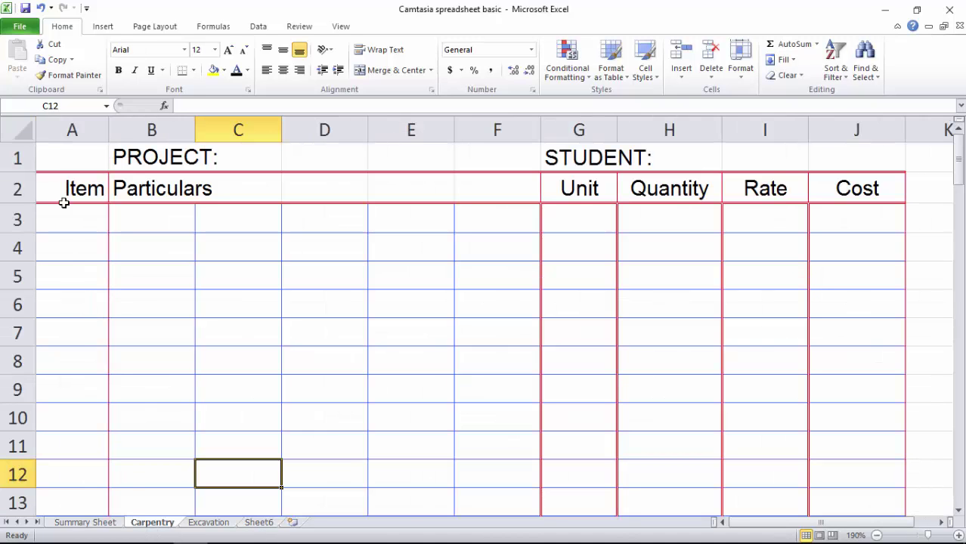
{"action": "left_click", "coordinate": [80, 219]}
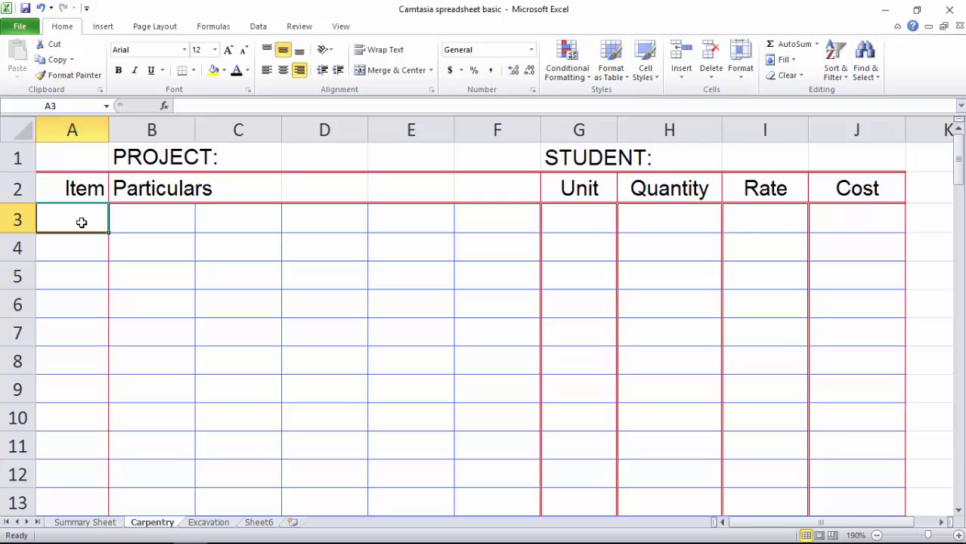
{"action": "type", "text": "1"}
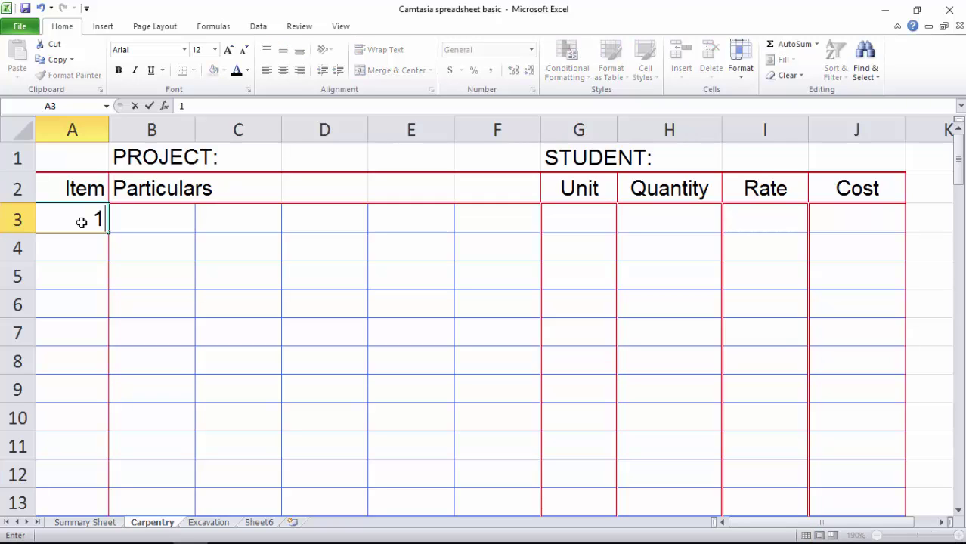
- Enter "65x19 primed finger jointed pine" as the particulars of item 1 in cell B3, with the spelling corrected
{"action": "left_click", "coordinate": [140, 223]}
{"action": "type", "text": "65"}
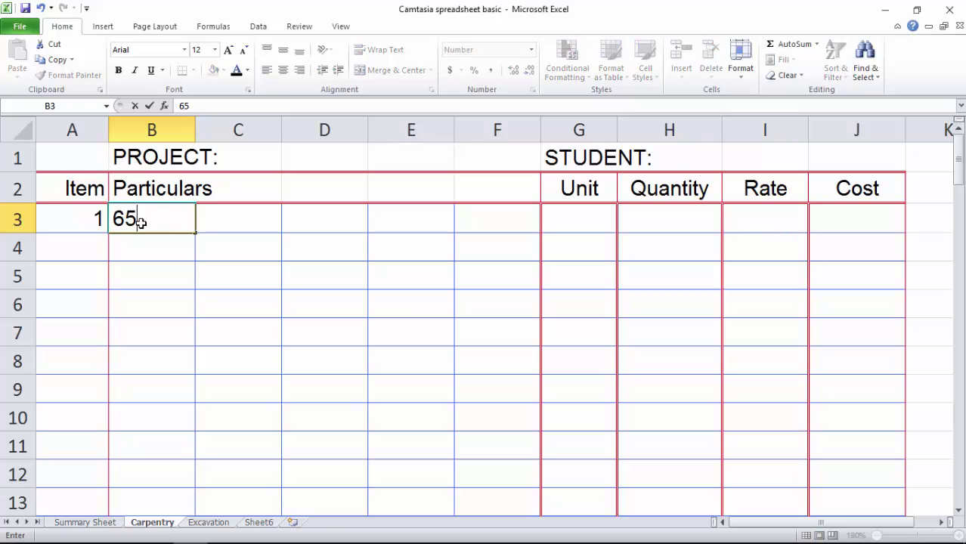
{"action": "type", "text": "x19 p"}
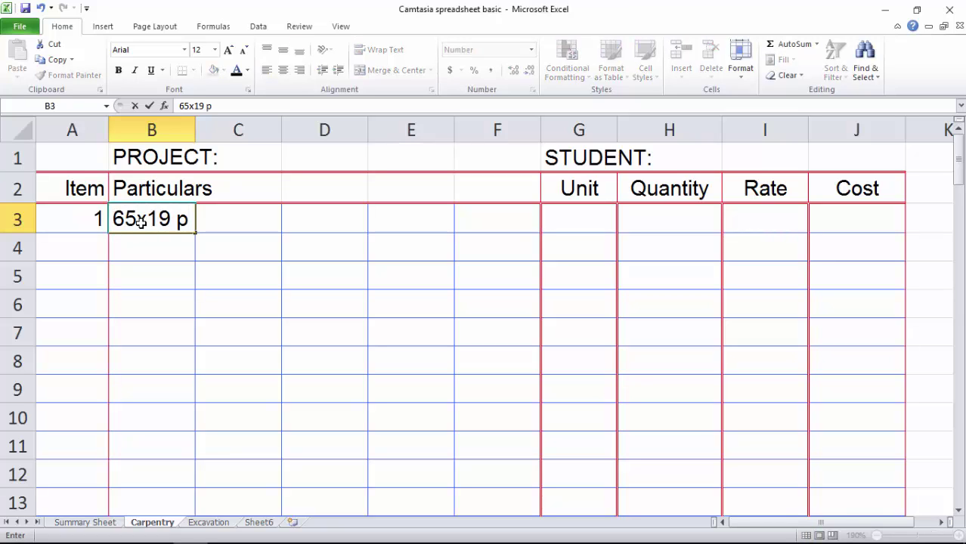
{"action": "type", "text": "rimed"}
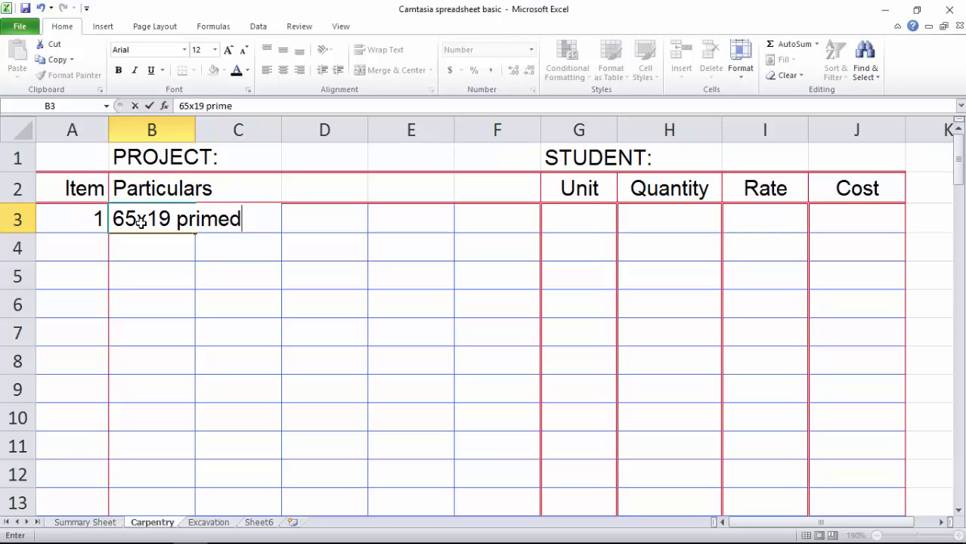
{"action": "type", "text": " finger"}
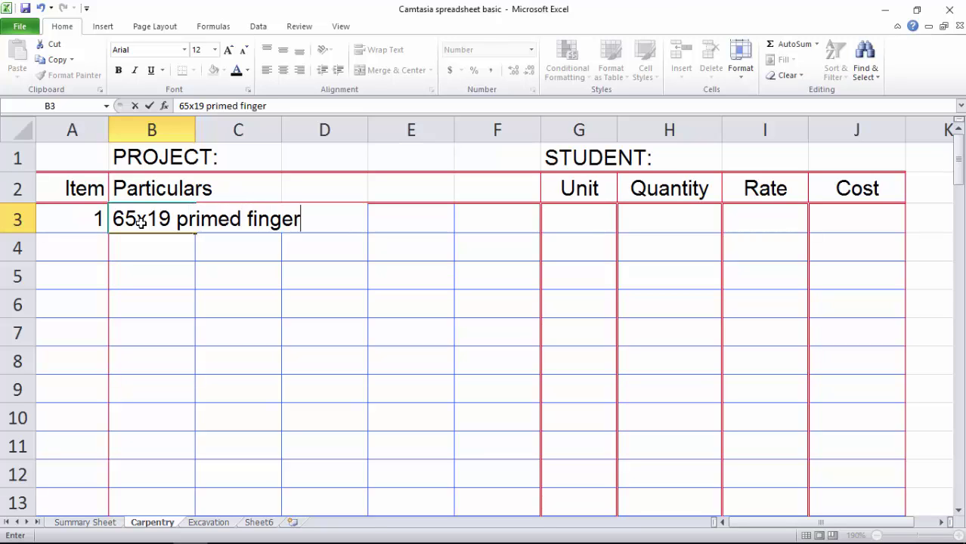
{"action": "type", "text": " jinted pine"}
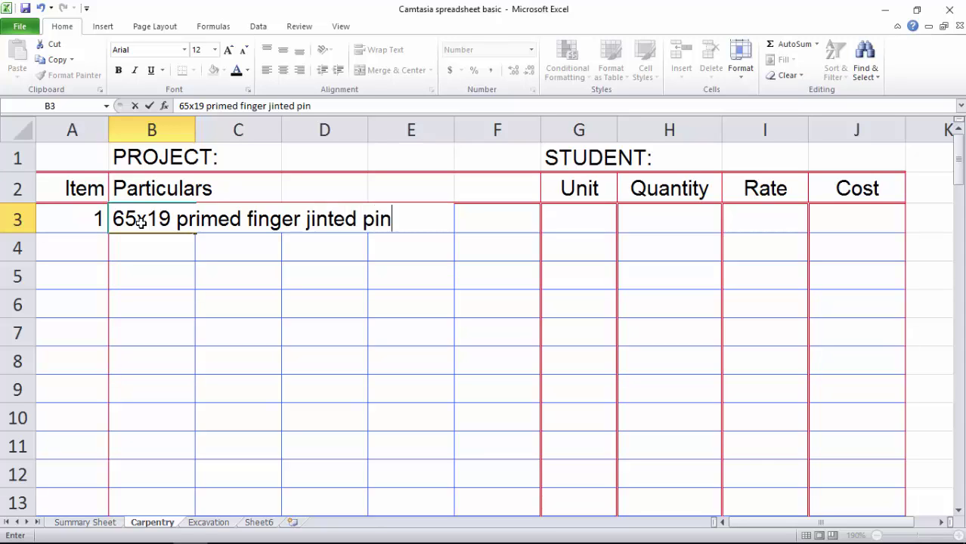
{"action": "left_click", "coordinate": [313, 222]}
{"action": "type", "text": "o"}
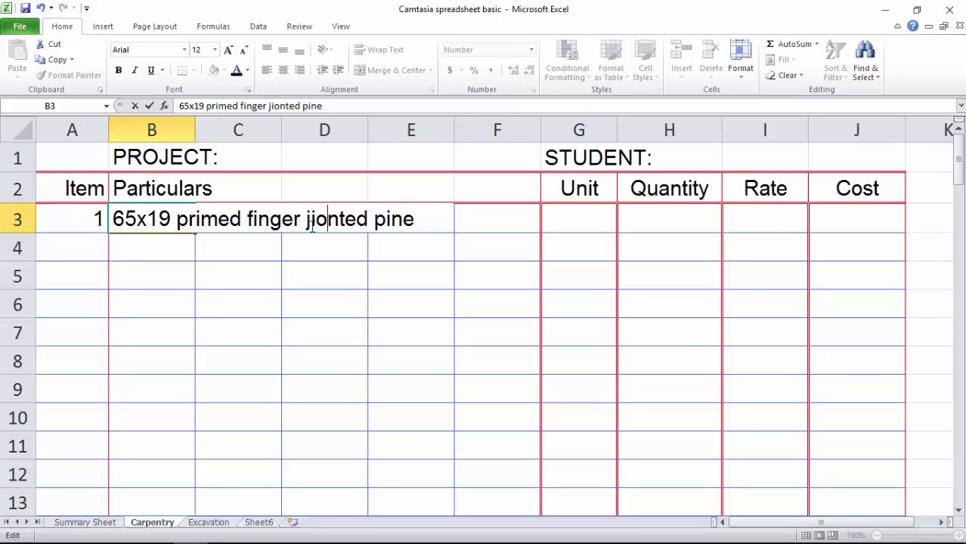
{"action": "left_click", "coordinate": [313, 226]}
{"action": "key", "text": "Delete"}
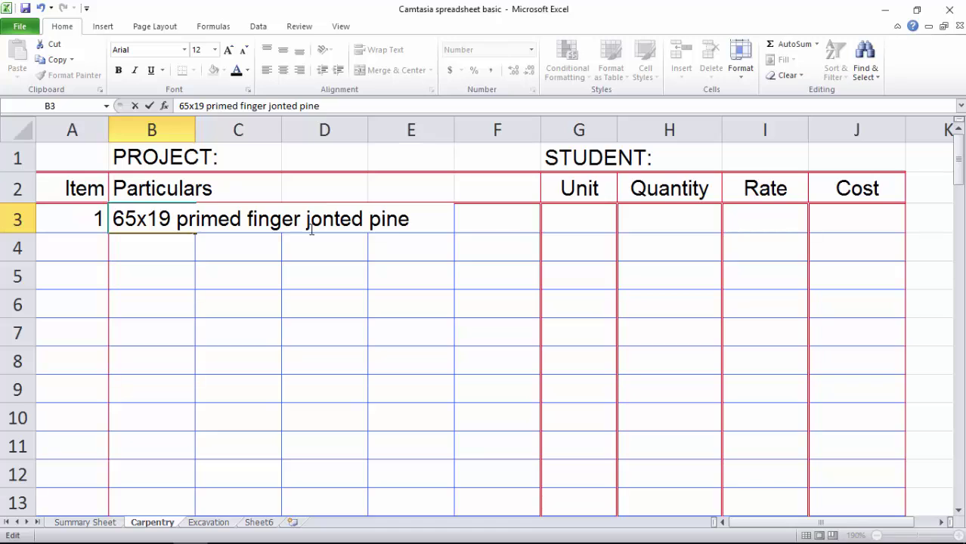
{"action": "type", "text": "i"}
{"action": "left_click", "coordinate": [581, 224]}
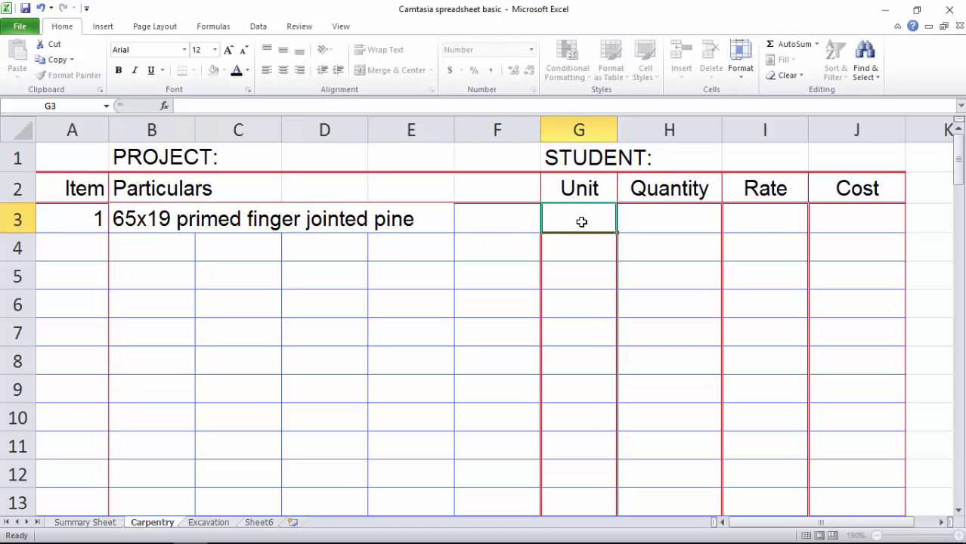
- Add the first measurement line under item 1, with 3/2.4 in cell B4 and its total length 7.2 in C4
{"action": "left_click", "coordinate": [136, 253]}
{"action": "type", "text": "3"}
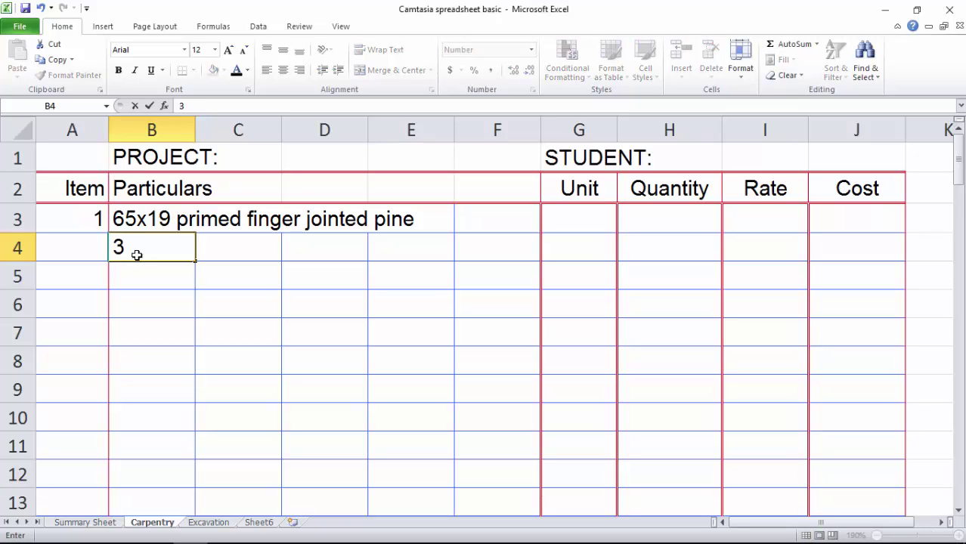
{"action": "type", "text": "/2.4"}
{"action": "left_click", "coordinate": [260, 253]}
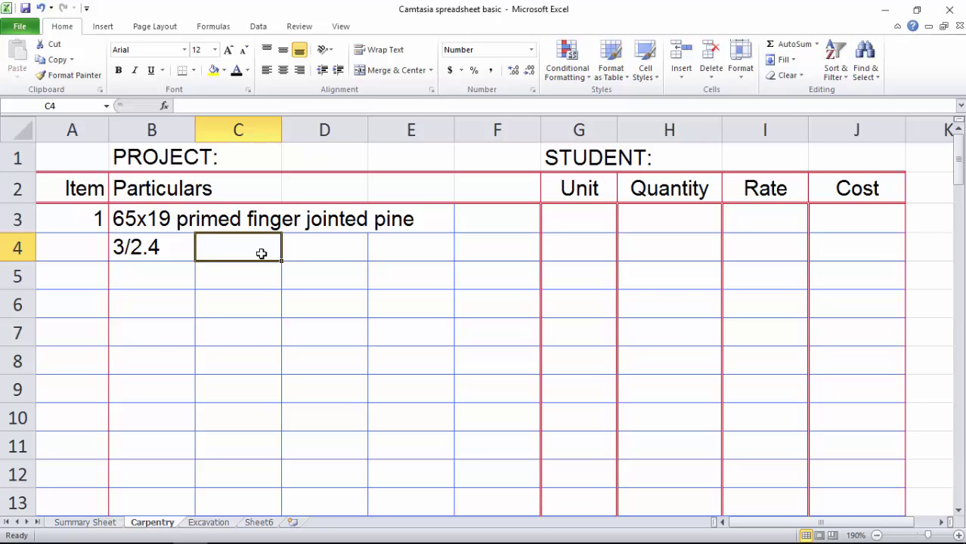
{"action": "type", "text": "7.2"}
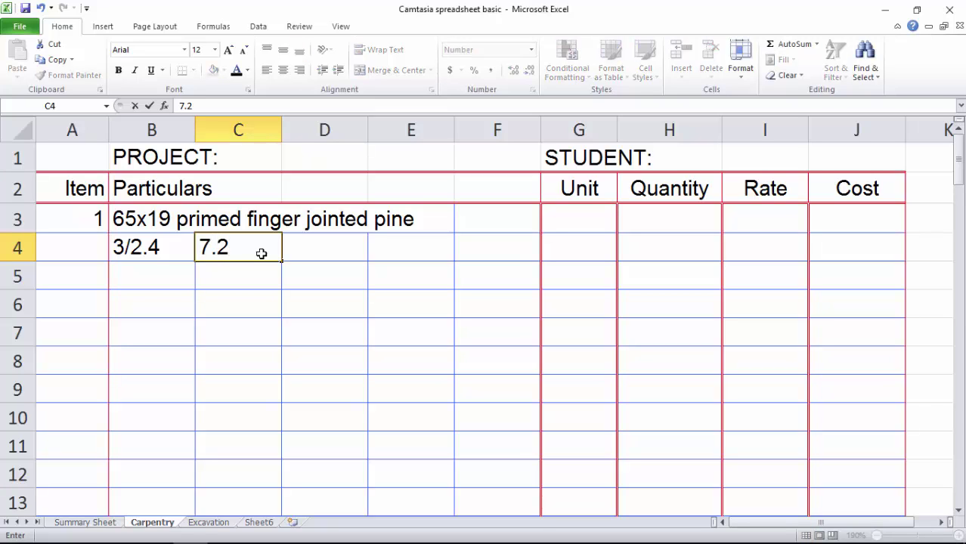
- Add the second measurement line under item 1, with 4/5.4 in cell B5 and its total length 21.6 in C5
{"action": "left_click", "coordinate": [132, 287]}
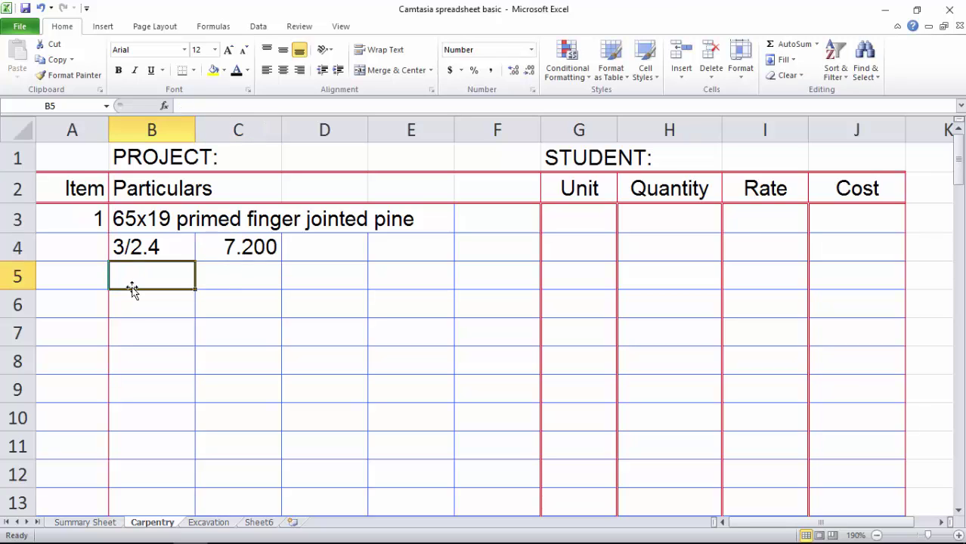
{"action": "type", "text": "4/5."}
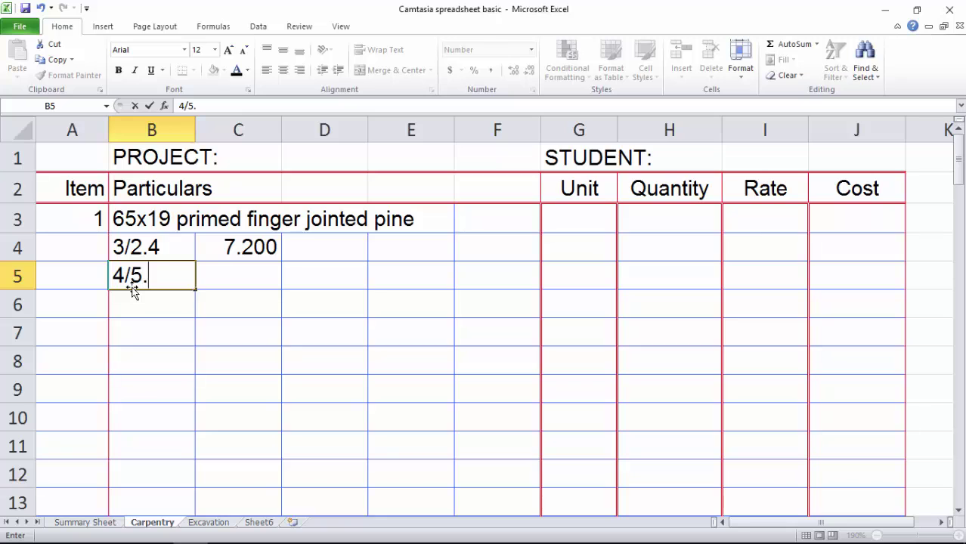
{"action": "type", "text": "4"}
{"action": "left_click", "coordinate": [254, 276]}
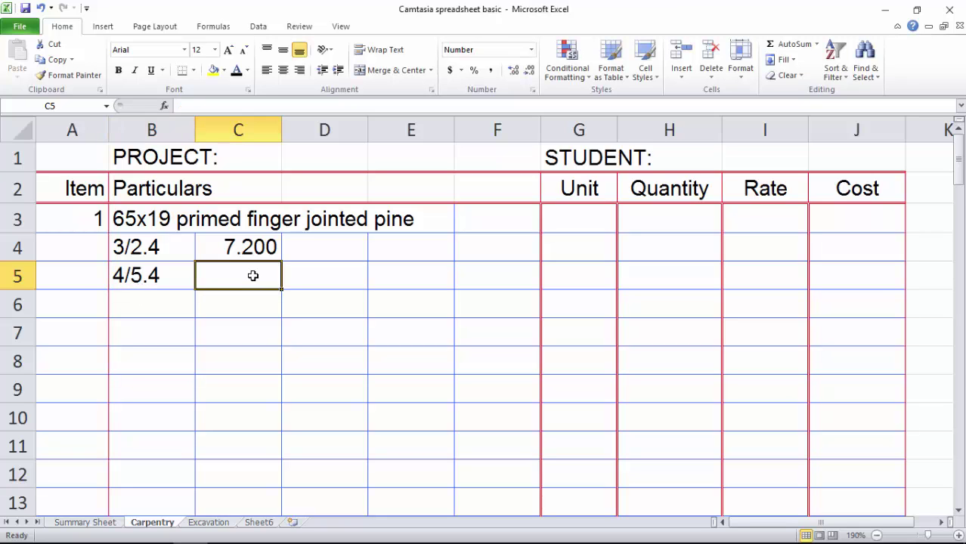
{"action": "type", "text": "21.6"}
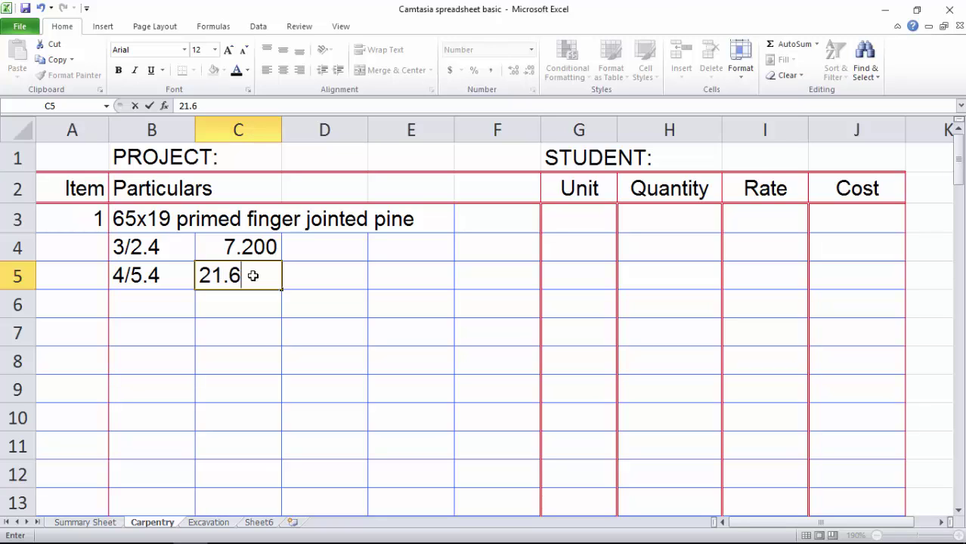
{"action": "left_click", "coordinate": [511, 265]}
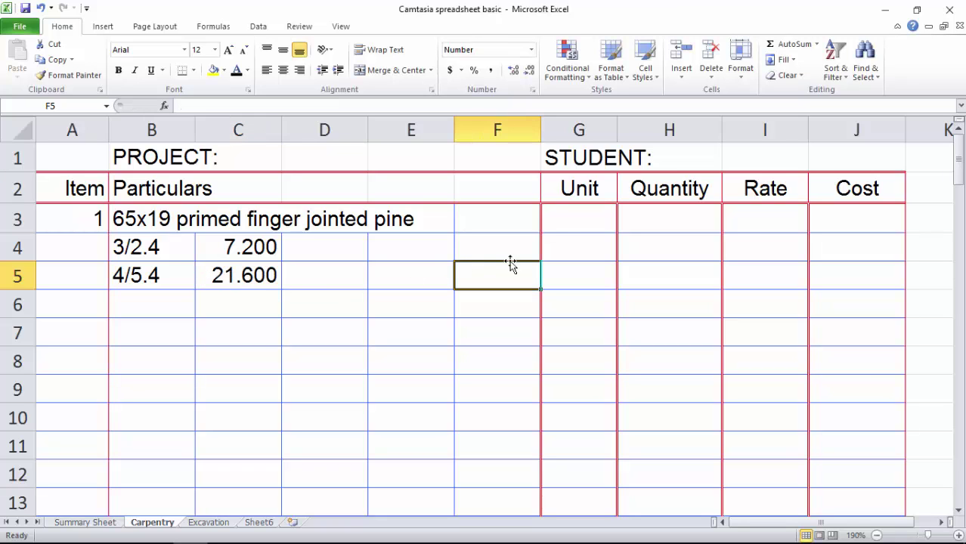
- Fill in item 1's unit as p/m in cell G3 and its quantity as 28.8 in H3
{"action": "left_click", "coordinate": [587, 221]}
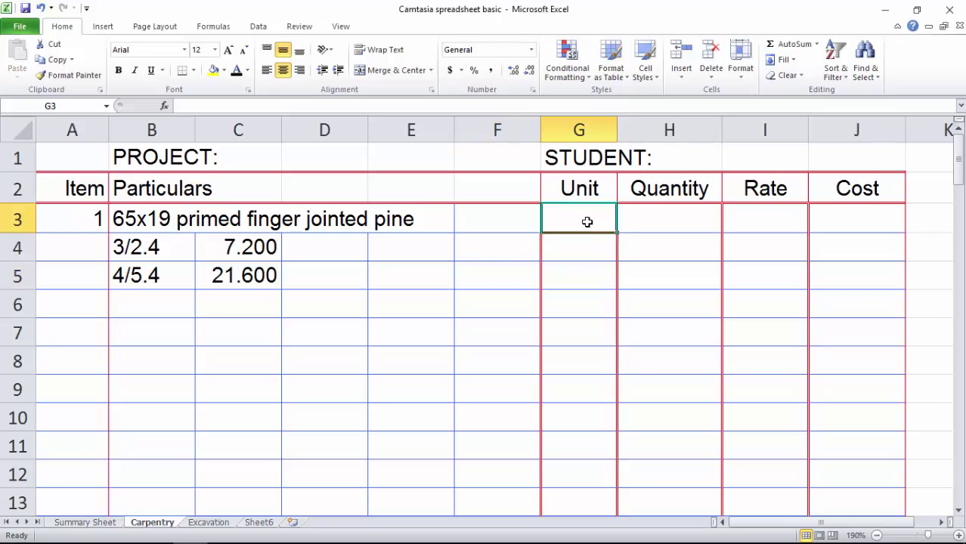
{"action": "type", "text": "p/m"}
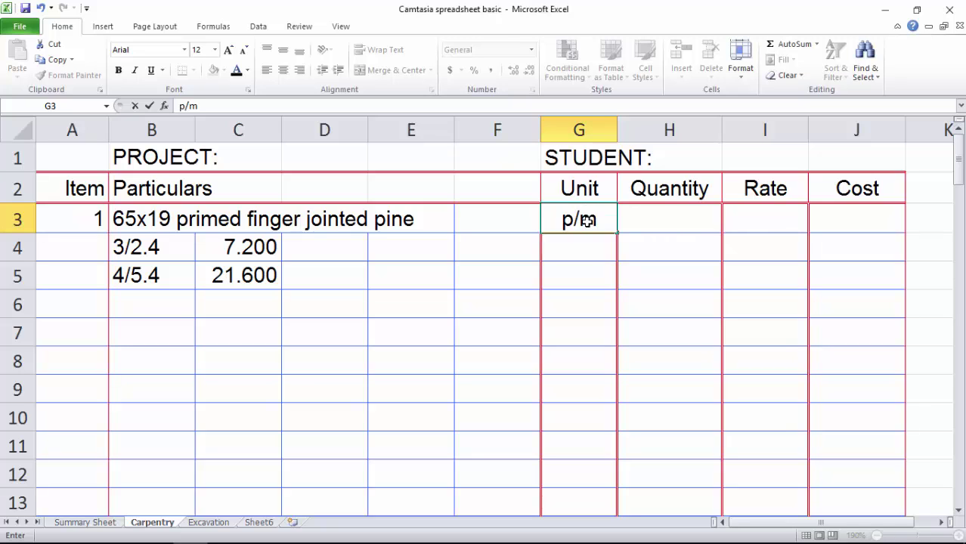
{"action": "left_click", "coordinate": [664, 224]}
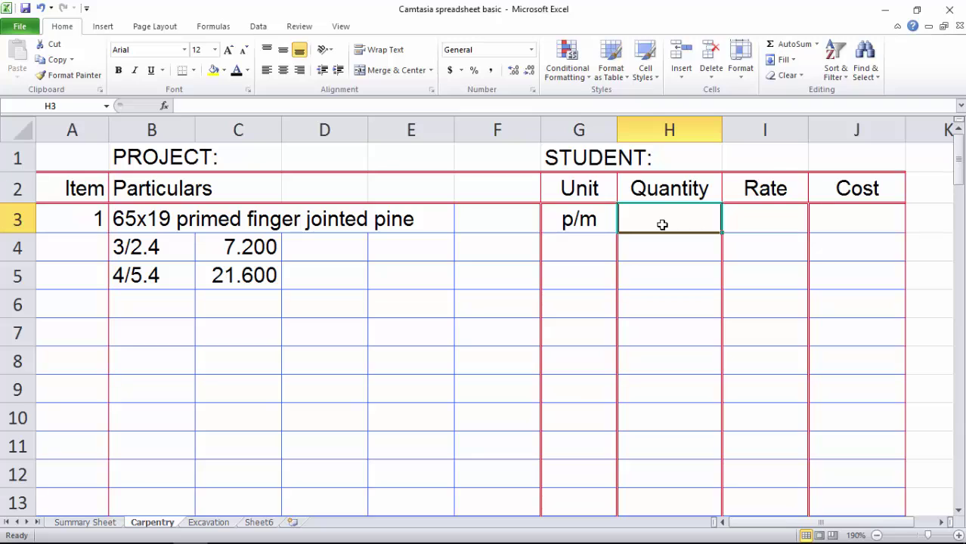
{"action": "type", "text": "28"}
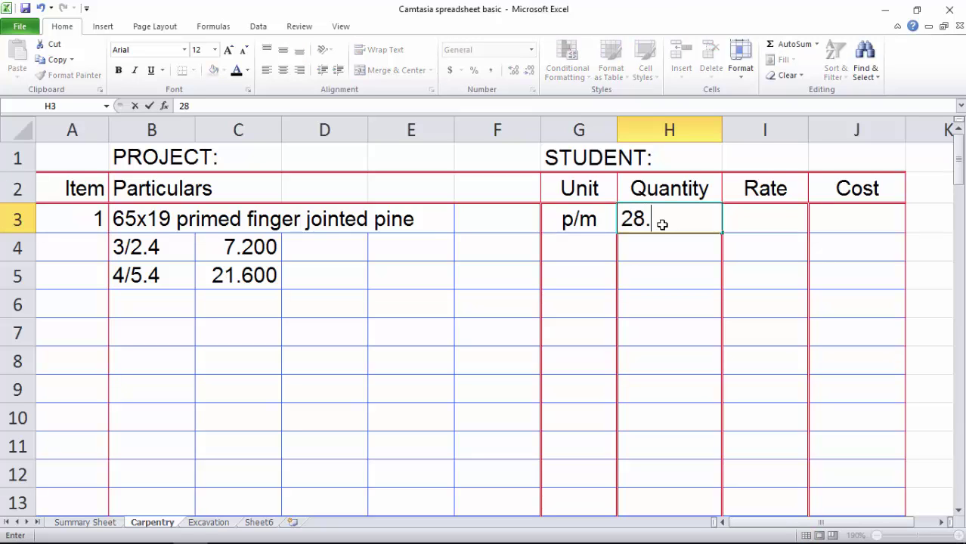
{"action": "type", "text": ".8"}
- Fill in item 1's rate as 3.70 in cell I3 and its cost as 106.56 in J3
{"action": "left_click", "coordinate": [774, 223]}
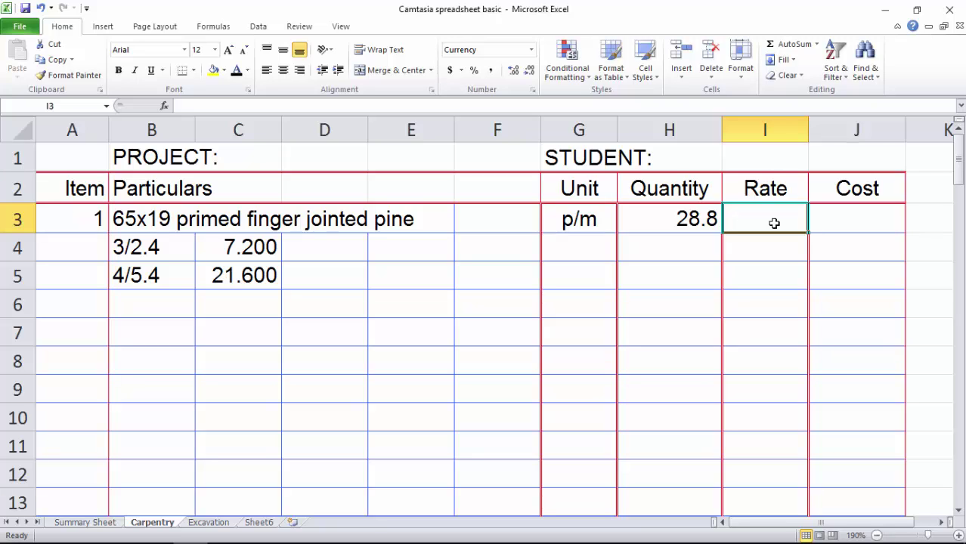
{"action": "type", "text": "3.70"}
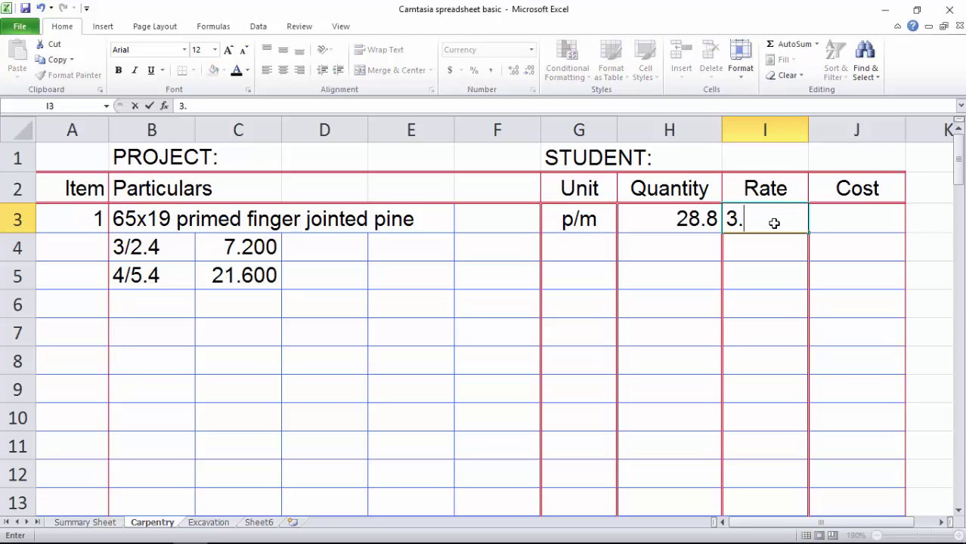
{"action": "left_click", "coordinate": [850, 219]}
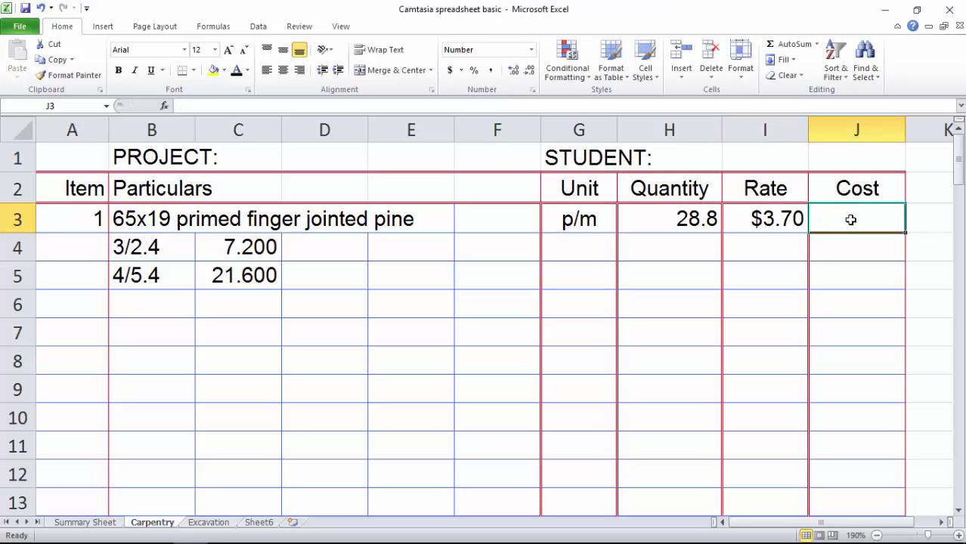
{"action": "type", "text": "106"}
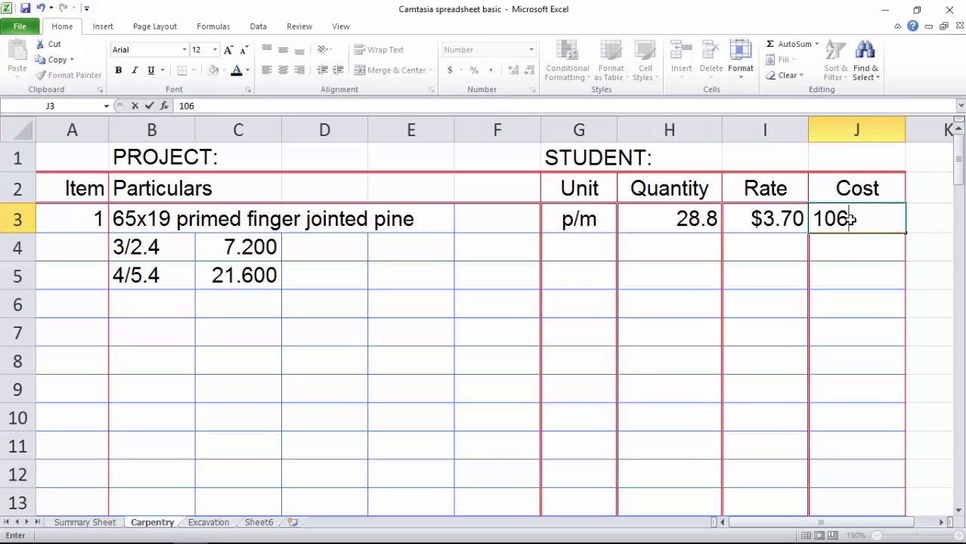
{"action": "type", "text": ".56"}
- Add item 2 in row 7, with 2 in cell A7 and the description "2040x35mm redicote hollow core doors" in B7
{"action": "left_click", "coordinate": [100, 333]}
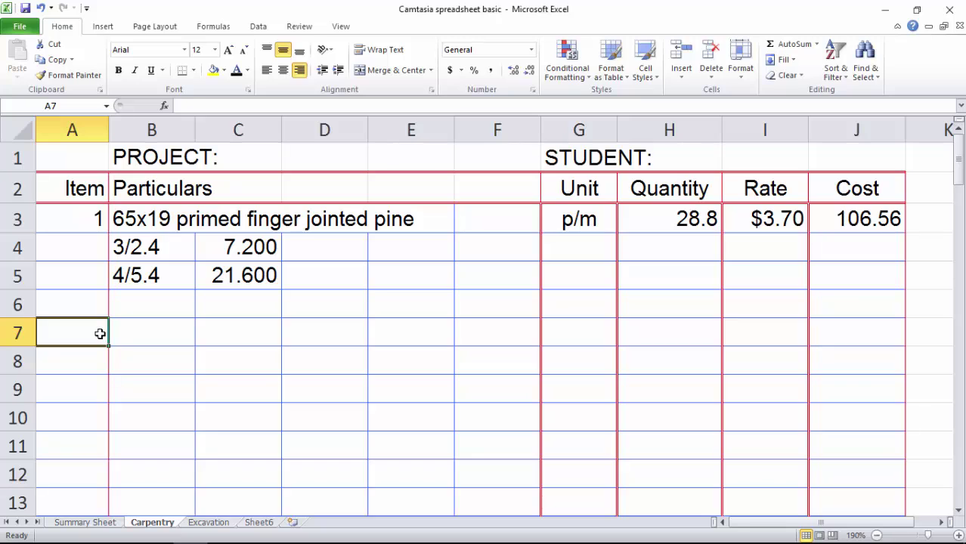
{"action": "type", "text": "2"}
{"action": "left_click", "coordinate": [128, 339]}
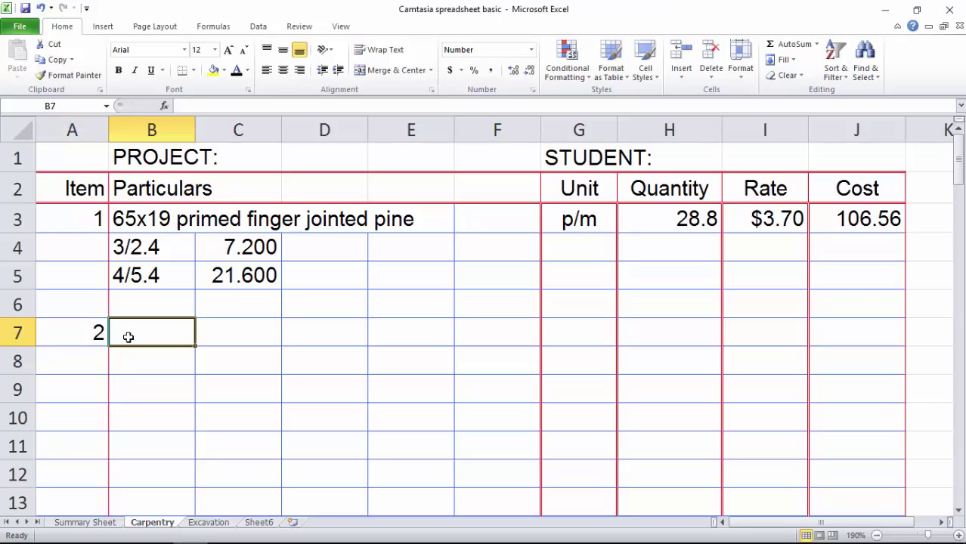
{"action": "type", "text": "2040x35"}
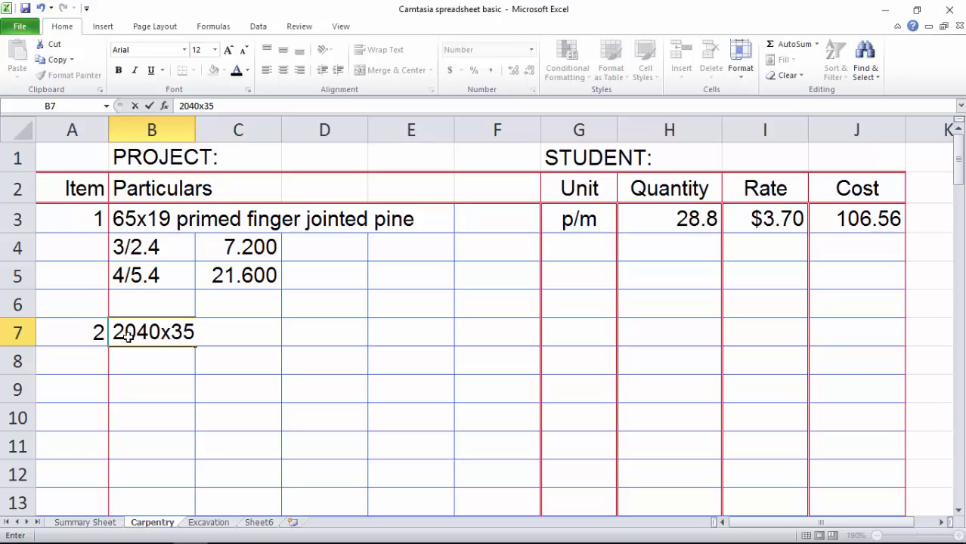
{"action": "type", "text": "mm r"}
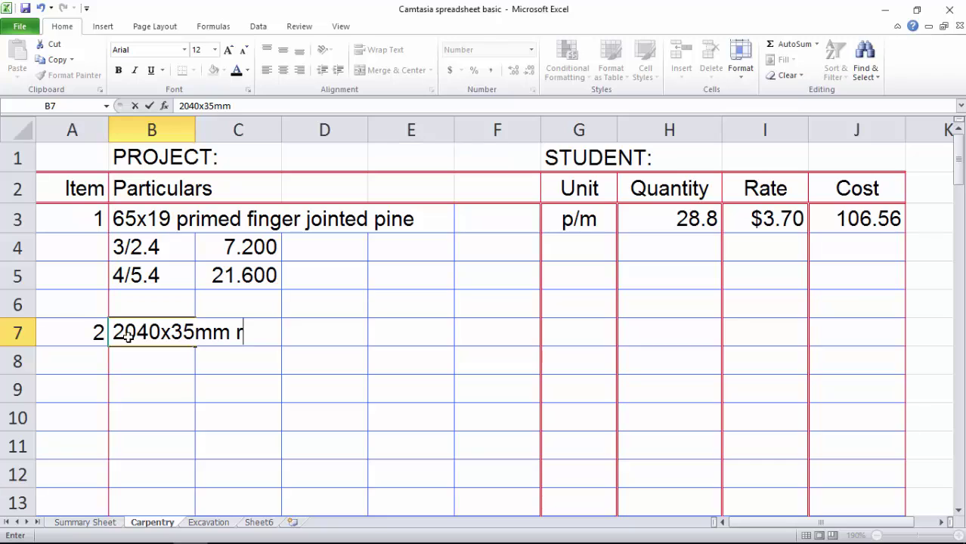
{"action": "type", "text": "edico"}
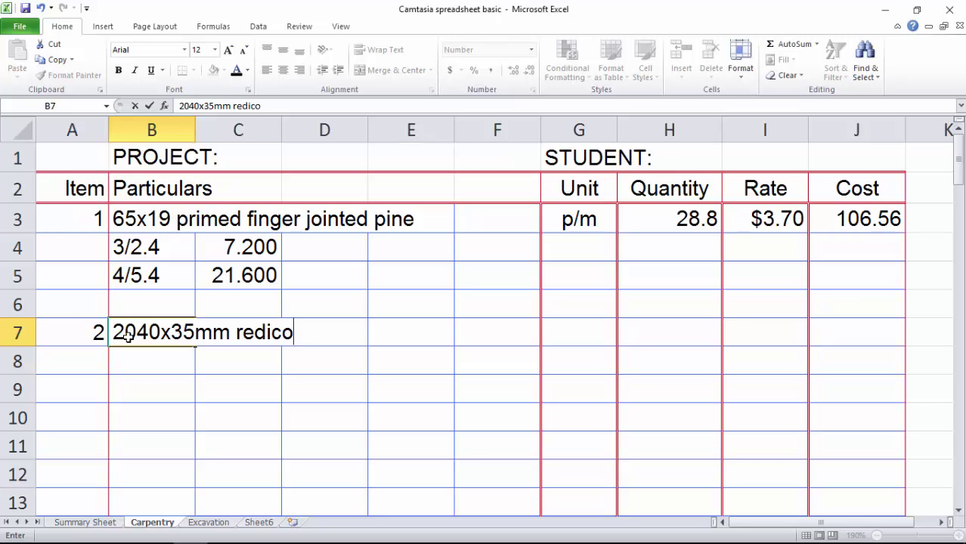
{"action": "type", "text": "te holl"}
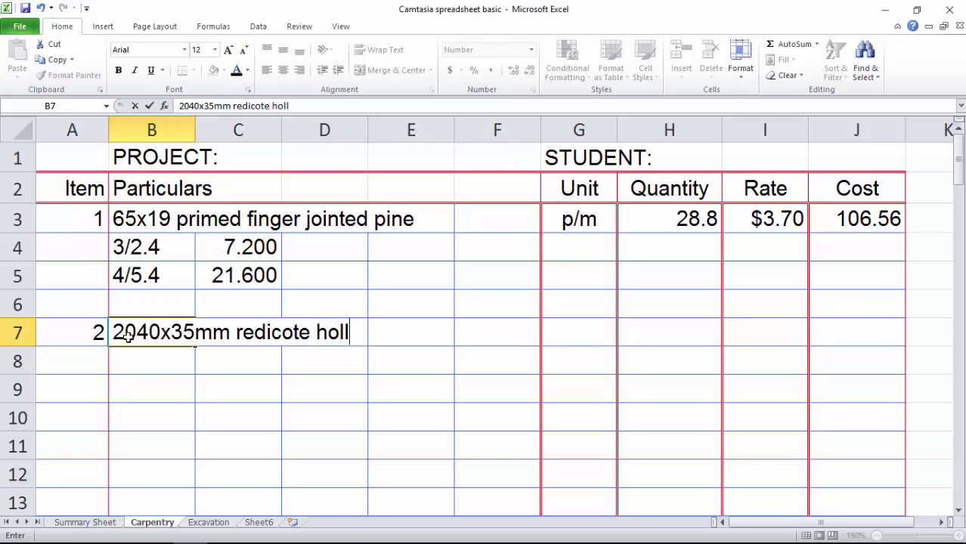
{"action": "type", "text": "ow core "}
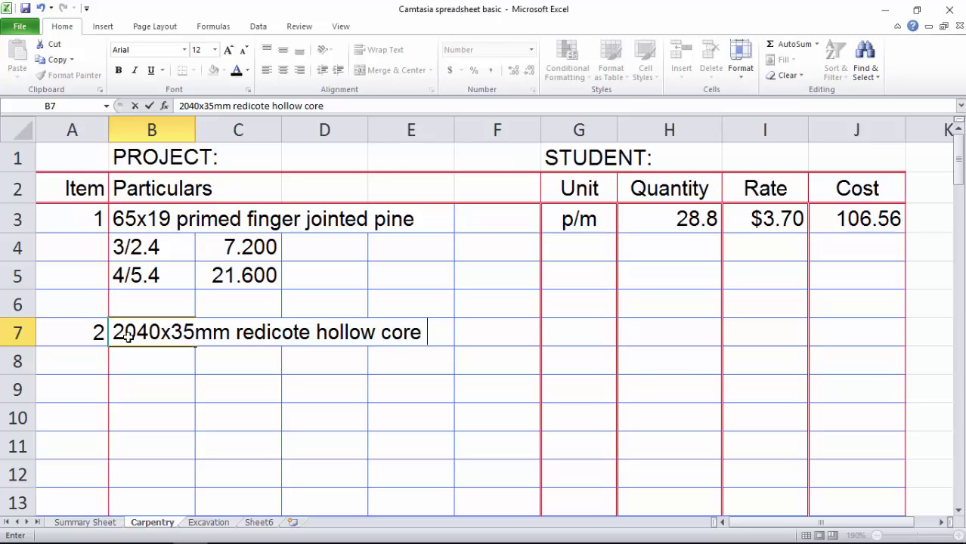
{"action": "type", "text": "doors"}
{"action": "key", "text": "Return"}
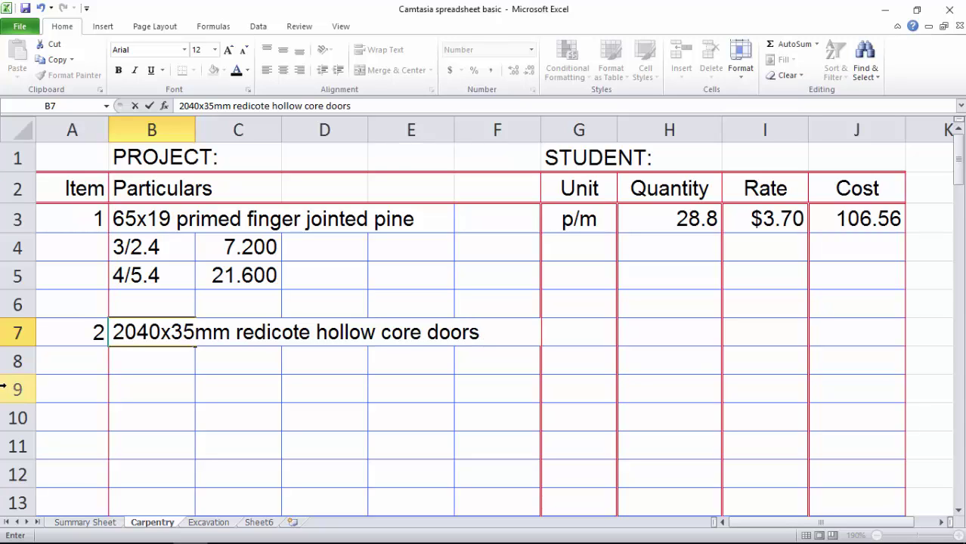
- List item 2's door counts and widths below its description, with 2/770 in cell B8 and 3/820 in B9
{"action": "left_click", "coordinate": [162, 366]}
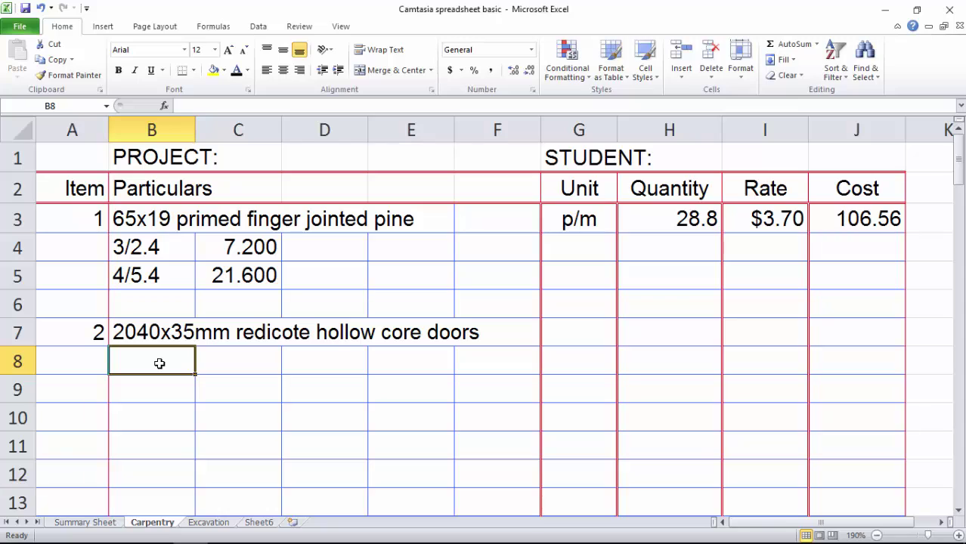
{"action": "type", "text": "2"}
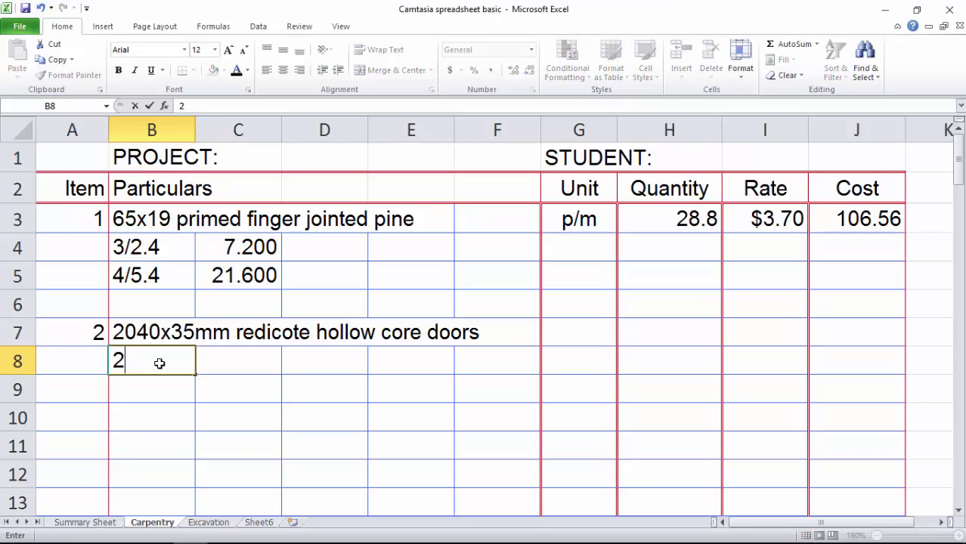
{"action": "type", "text": "/770"}
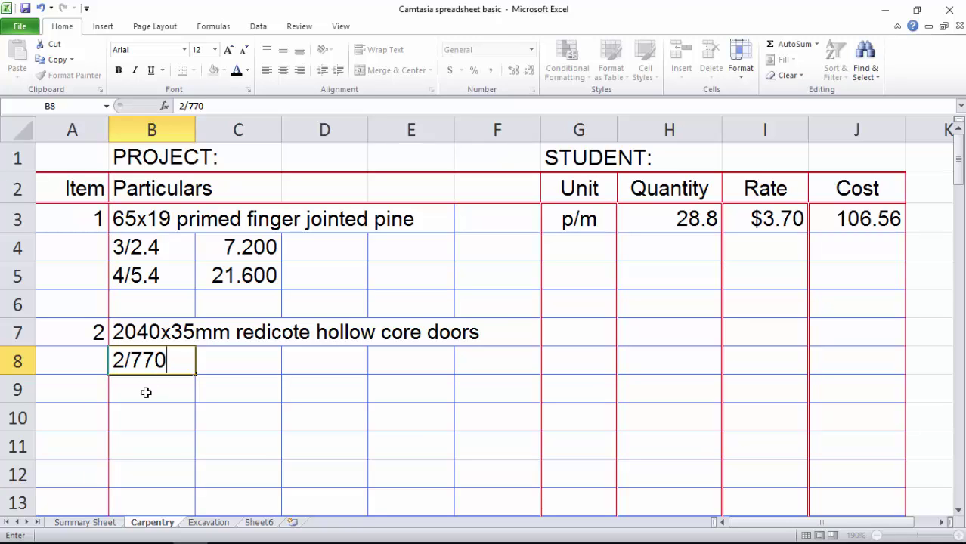
{"action": "left_click", "coordinate": [146, 392]}
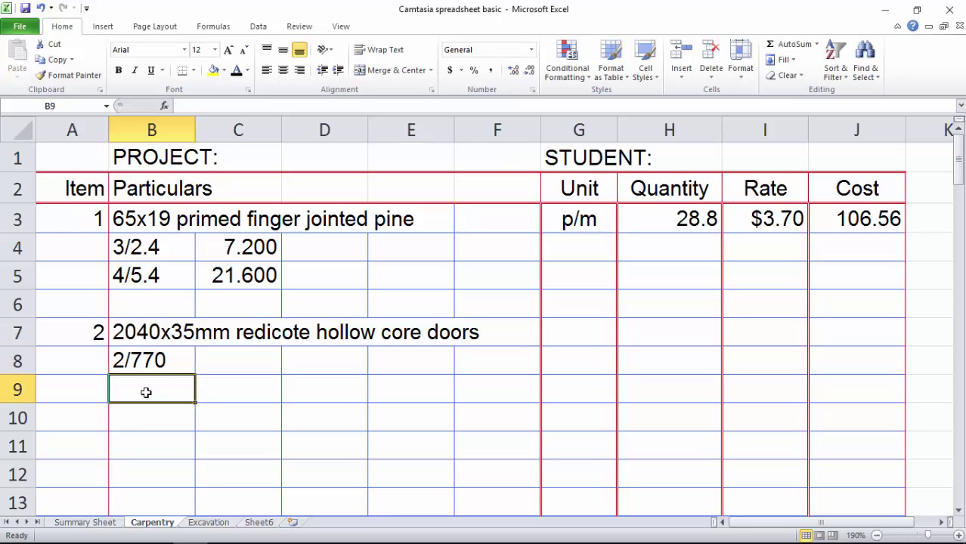
{"action": "type", "text": "3"}
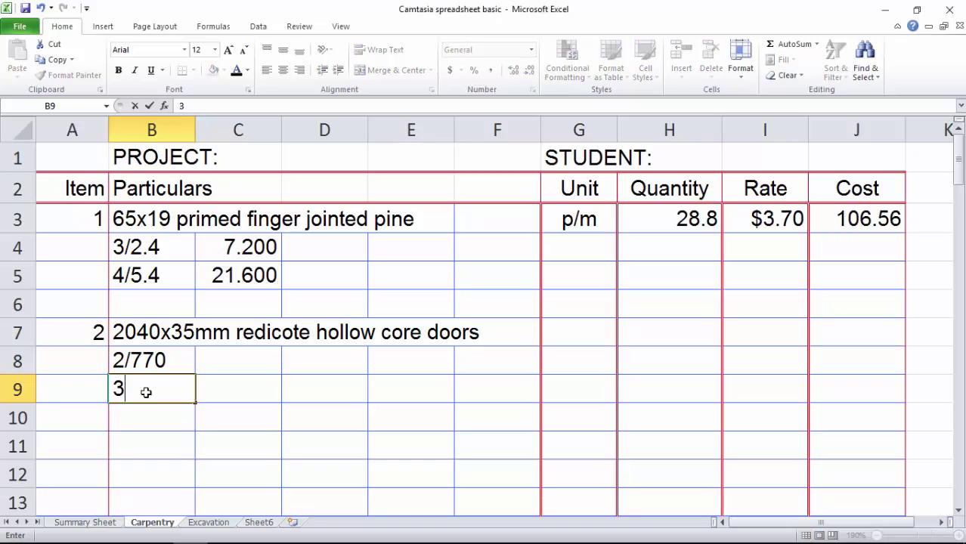
{"action": "type", "text": "/820"}
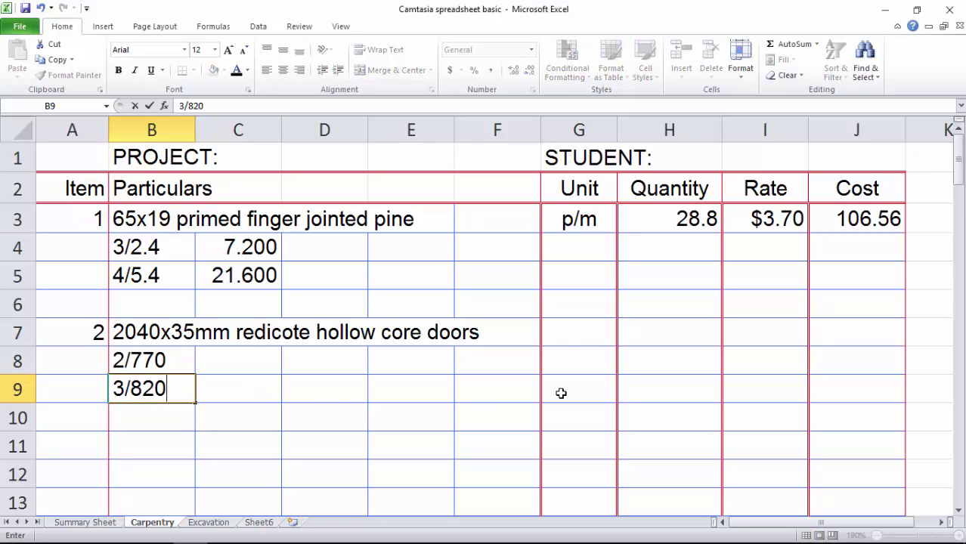
- Fill in item 2's unit as p/door in cell G7 and its quantity as 5 in H7
{"action": "left_click", "coordinate": [578, 334]}
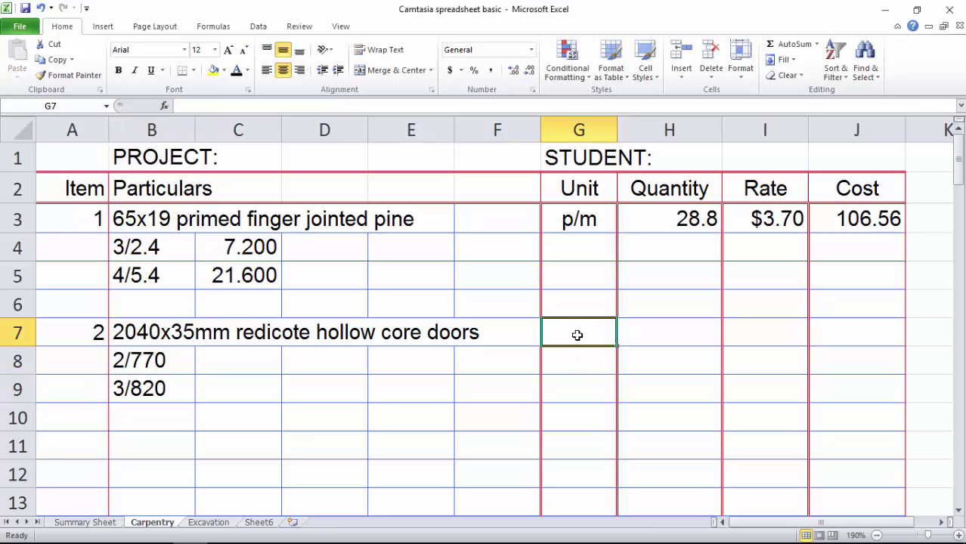
{"action": "type", "text": "p/do"}
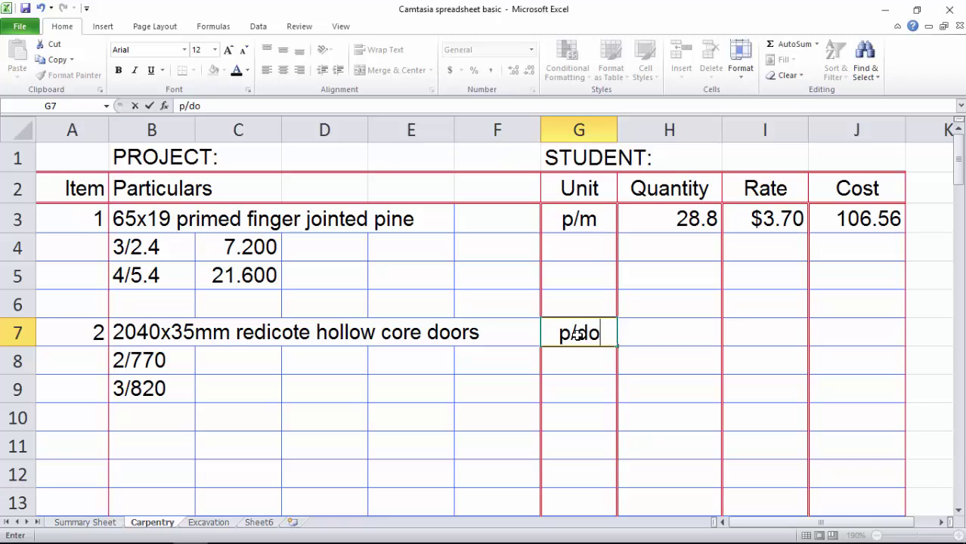
{"action": "type", "text": "r"}
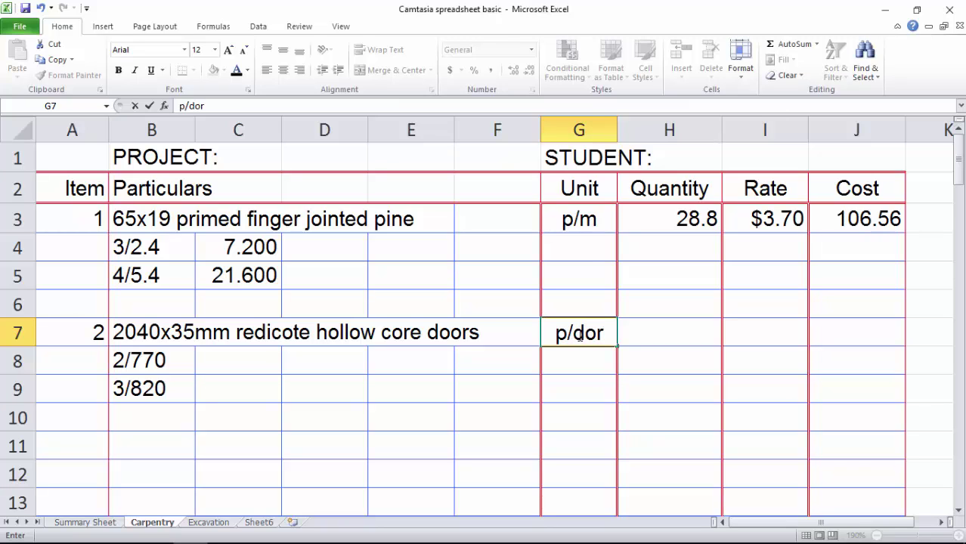
{"action": "left_click", "coordinate": [585, 340]}
{"action": "type", "text": "o"}
{"action": "left_click", "coordinate": [684, 334]}
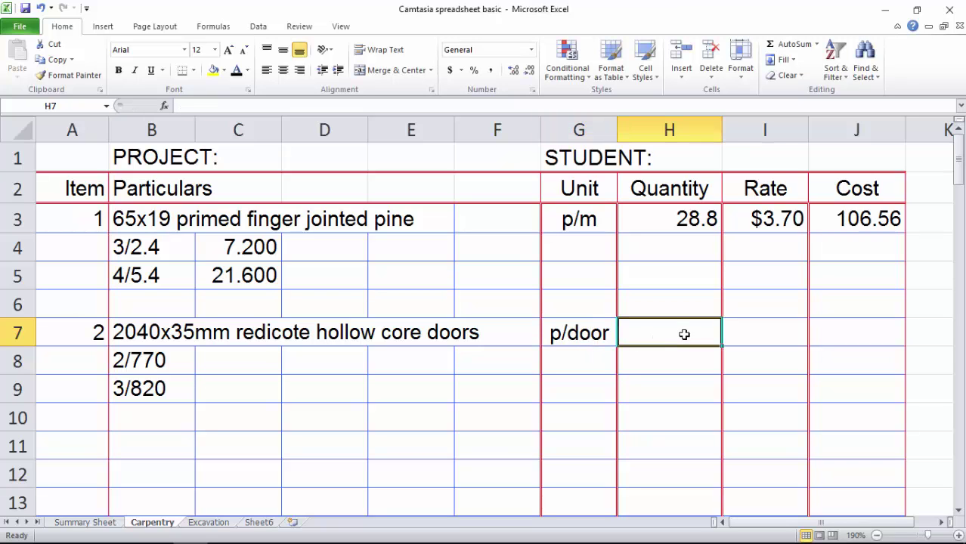
{"action": "type", "text": "5"}
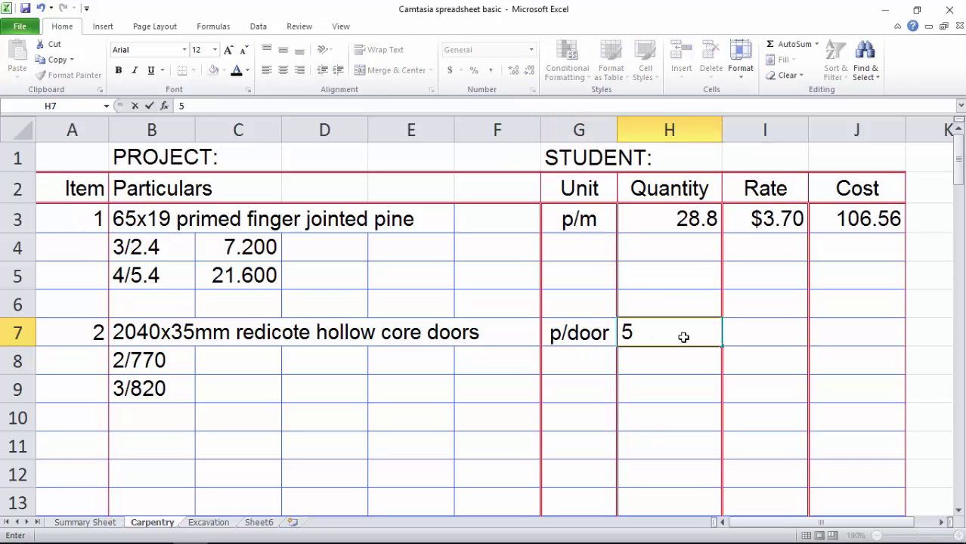
- Fill in item 2's rate as 28.20 in cell I7 and its cost as 141 in J7
{"action": "left_click", "coordinate": [766, 336]}
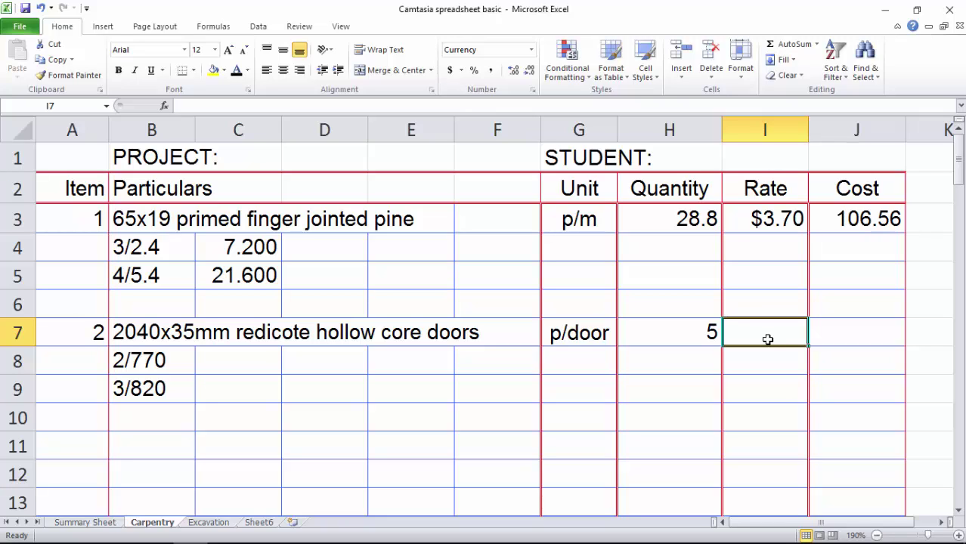
{"action": "type", "text": "28."}
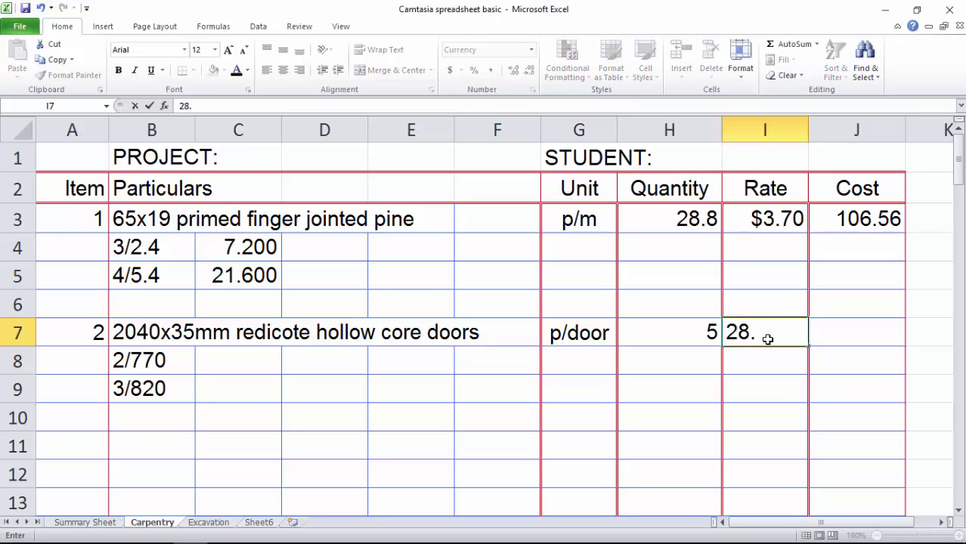
{"action": "type", "text": "20"}
{"action": "left_click", "coordinate": [861, 333]}
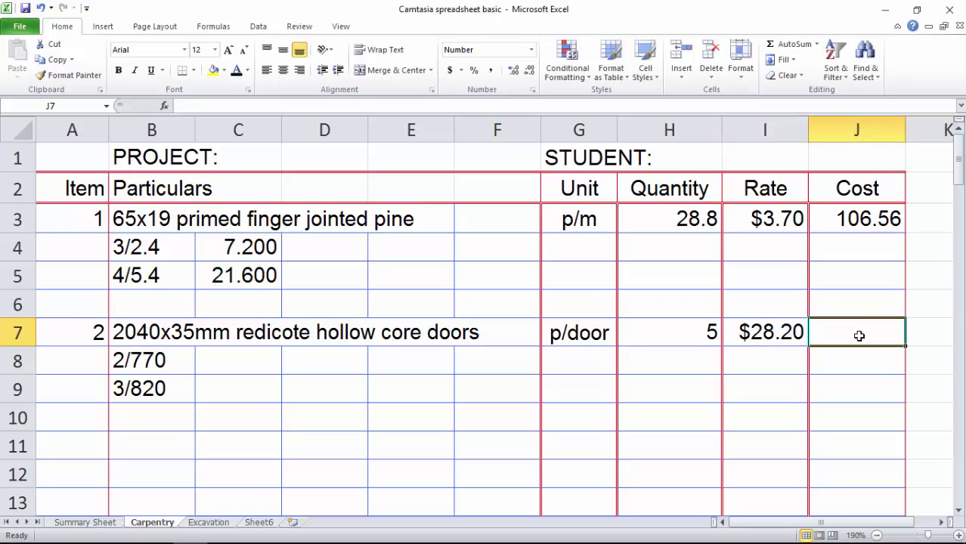
{"action": "type", "text": "141"}
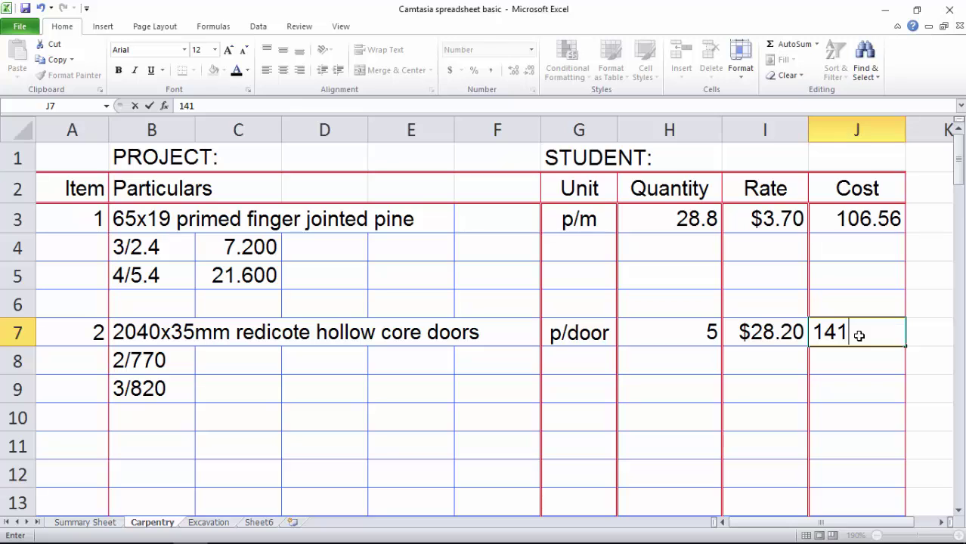
{"action": "left_click", "coordinate": [858, 361]}
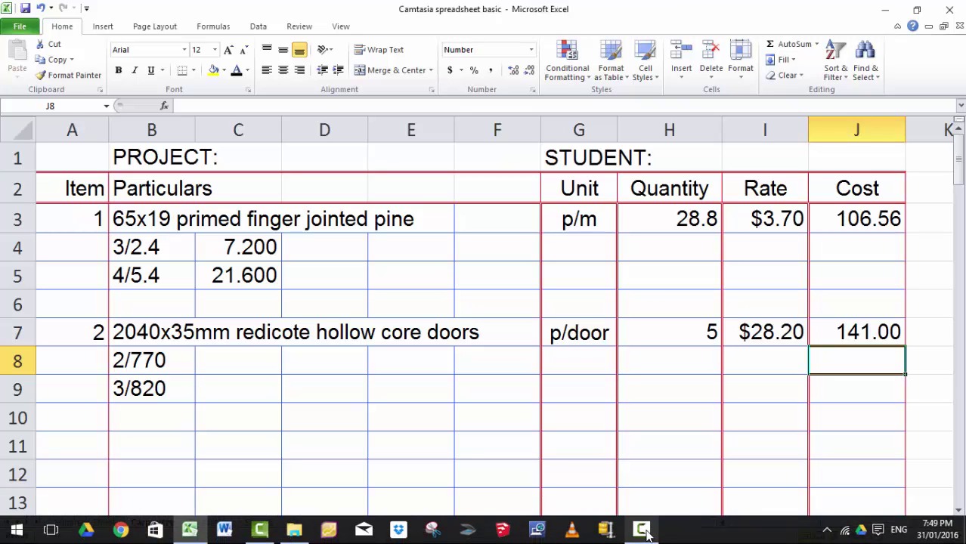
{"action": "left_click", "coordinate": [644, 533]}
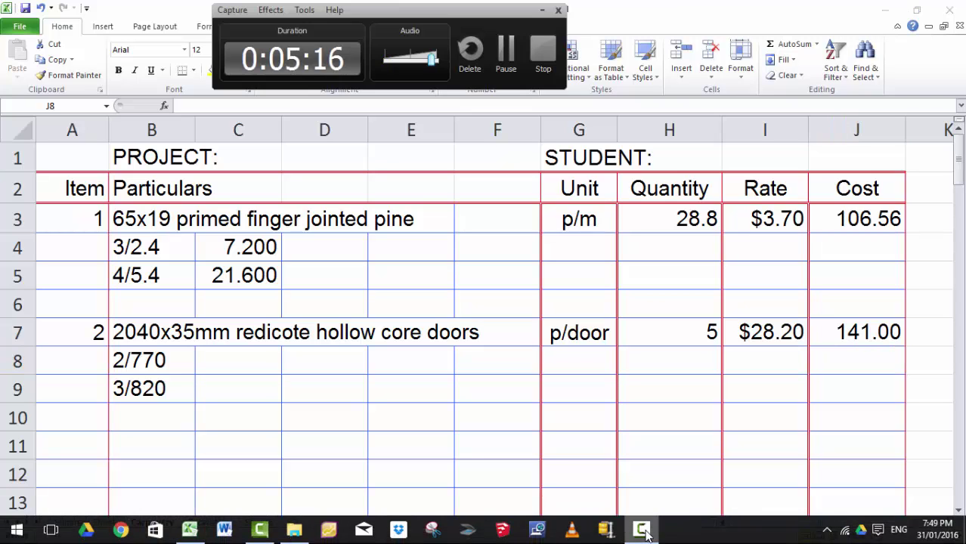
{"action": "left_click", "coordinate": [505, 53]}
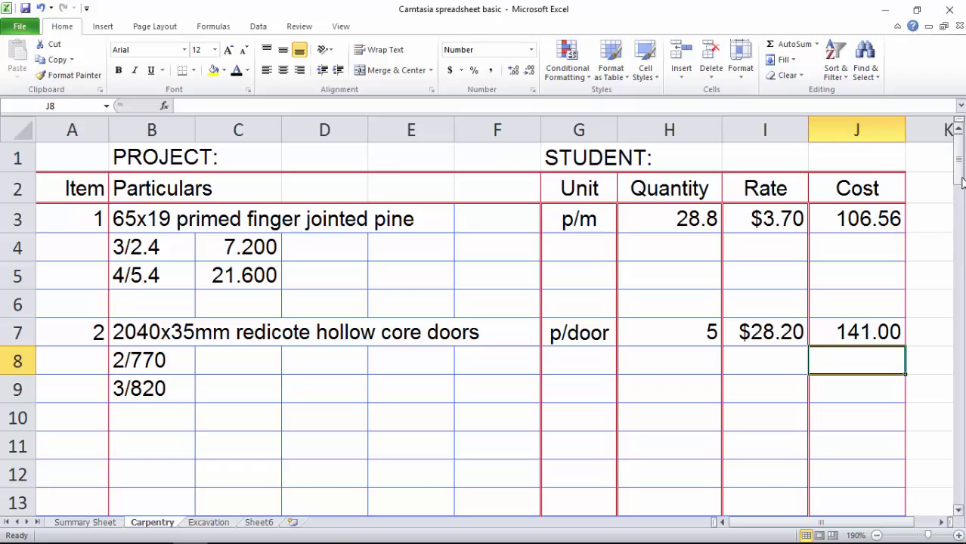
- Replace the formula in the "to collections" cell J46 with the page total 247.56
{"action": "left_click_drag", "start_coordinate": [962, 181], "coordinate": [960, 336]}
{"action": "left_click", "coordinate": [866, 330]}
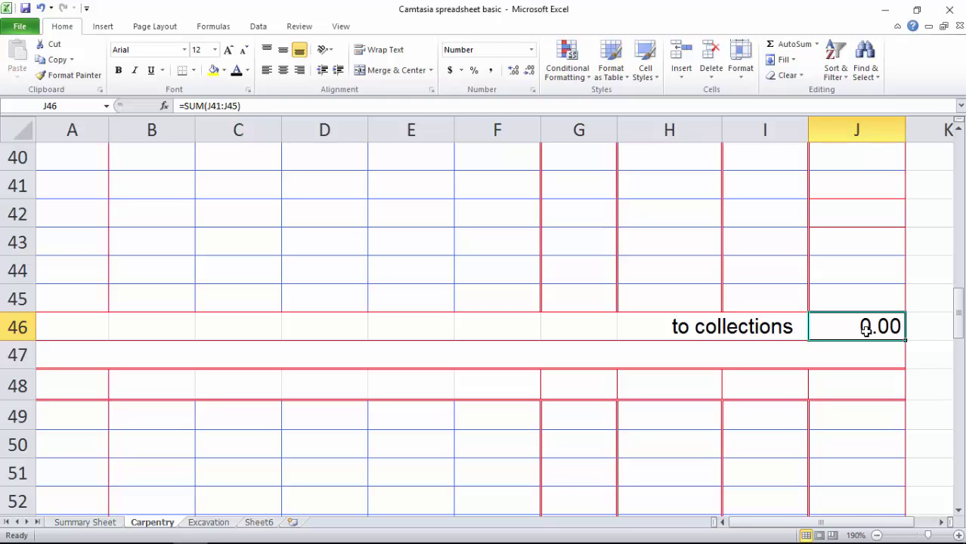
{"action": "type", "text": "2"}
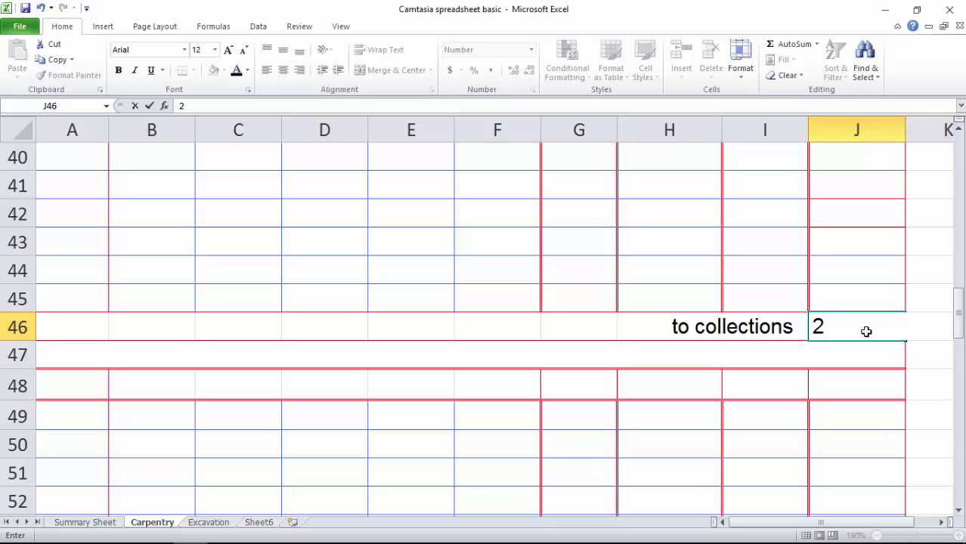
{"action": "type", "text": "47.56"}
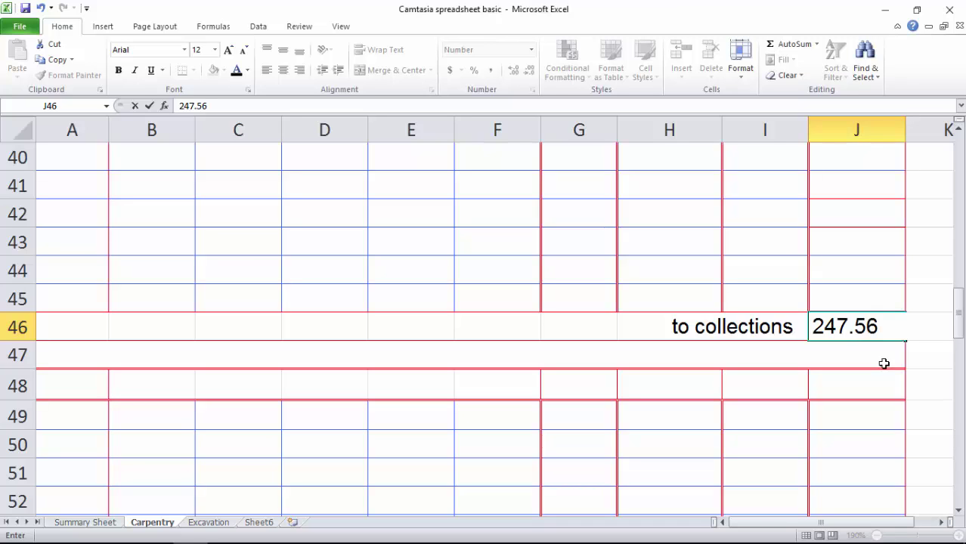
{"action": "left_click", "coordinate": [883, 371]}
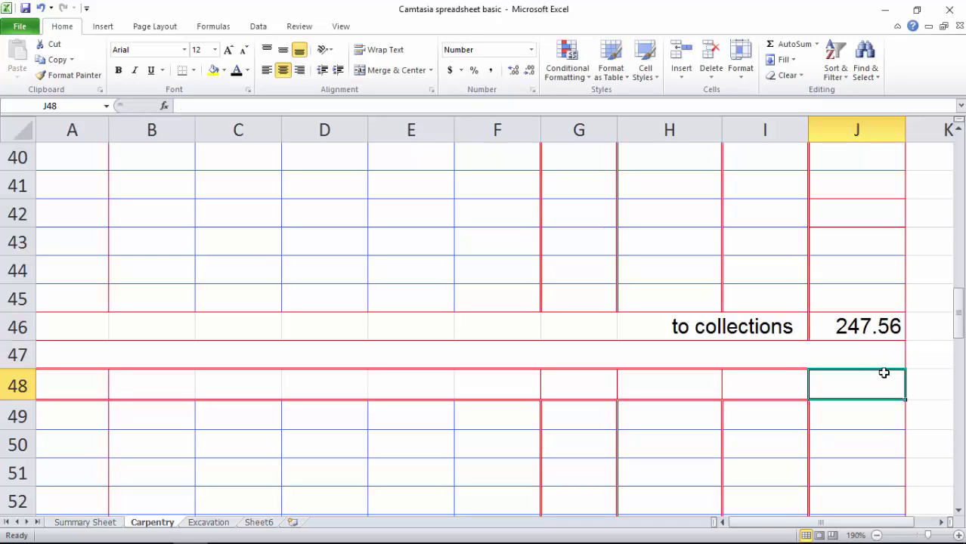
{"action": "left_click", "coordinate": [651, 535]}
{"action": "right_click", "coordinate": [661, 538]}
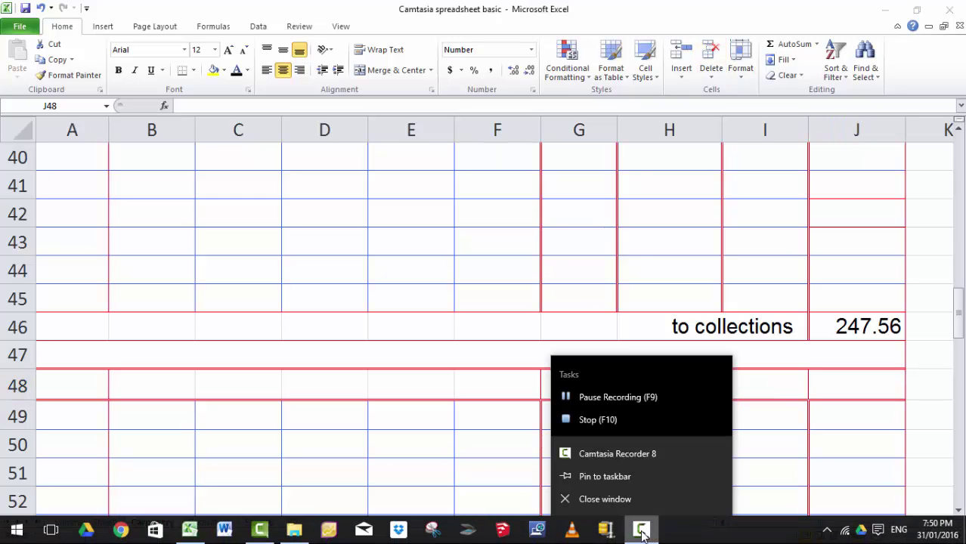